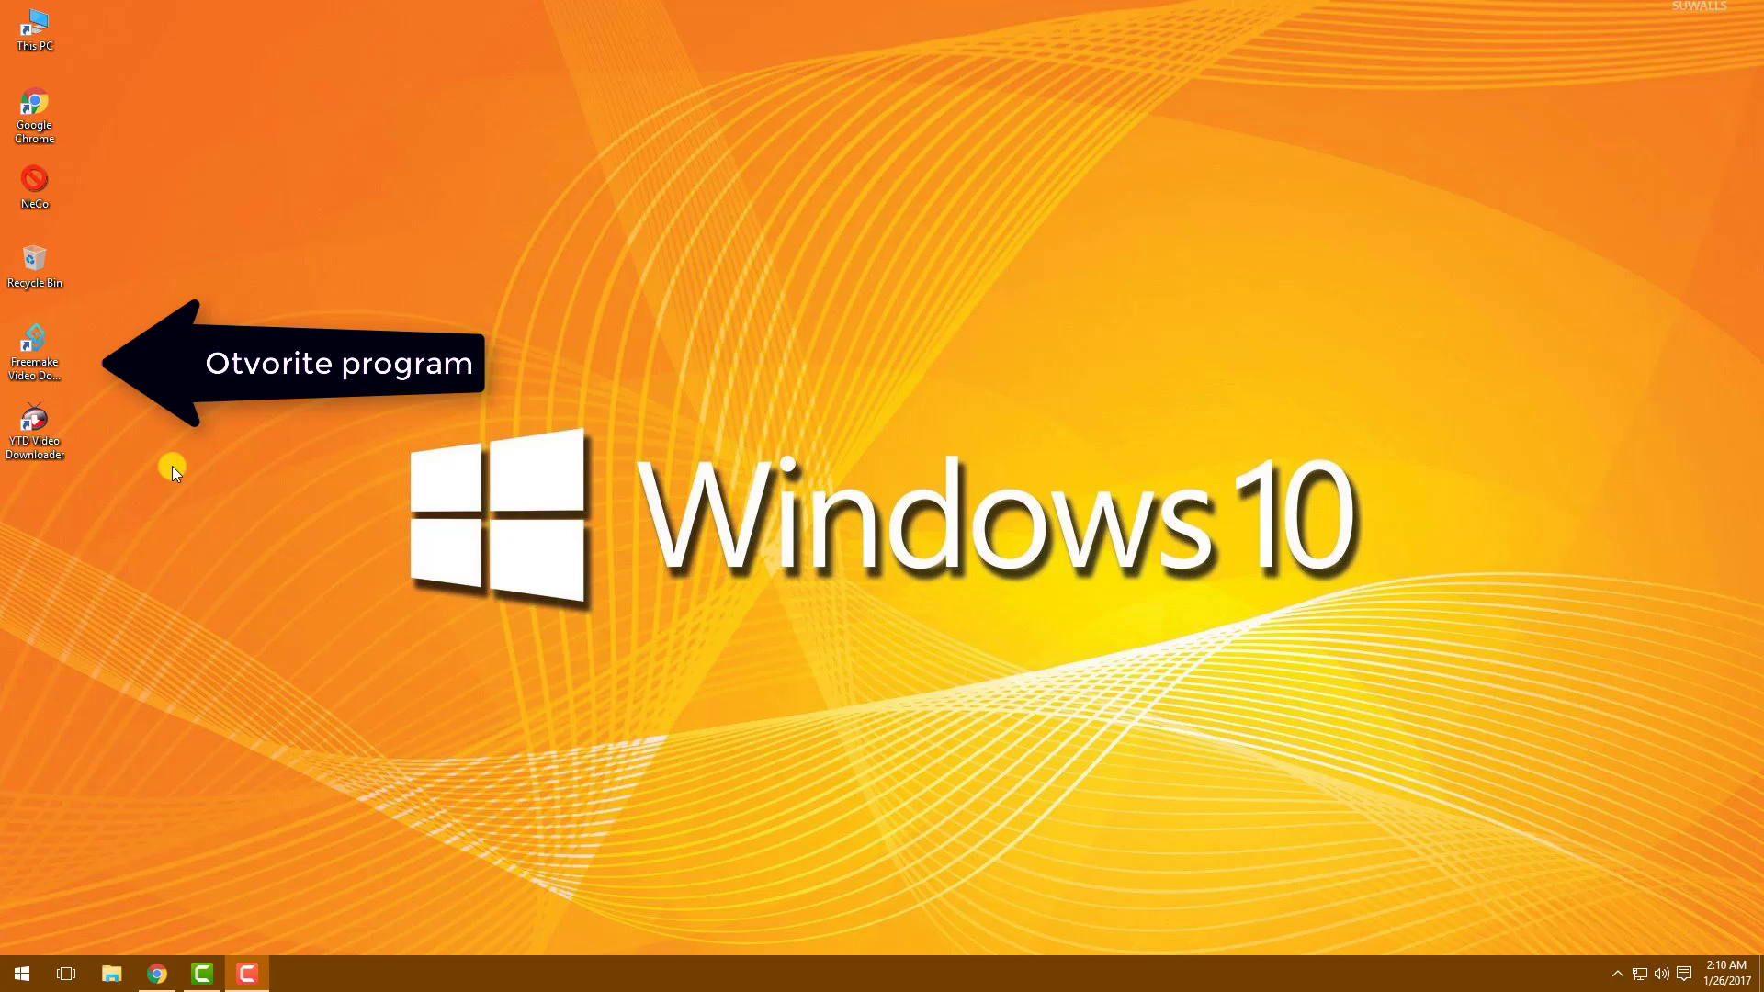
# Step: Open Freemake Video Downloader and set the download quality to Best quality
pyautogui.doubleClick(57, 344)
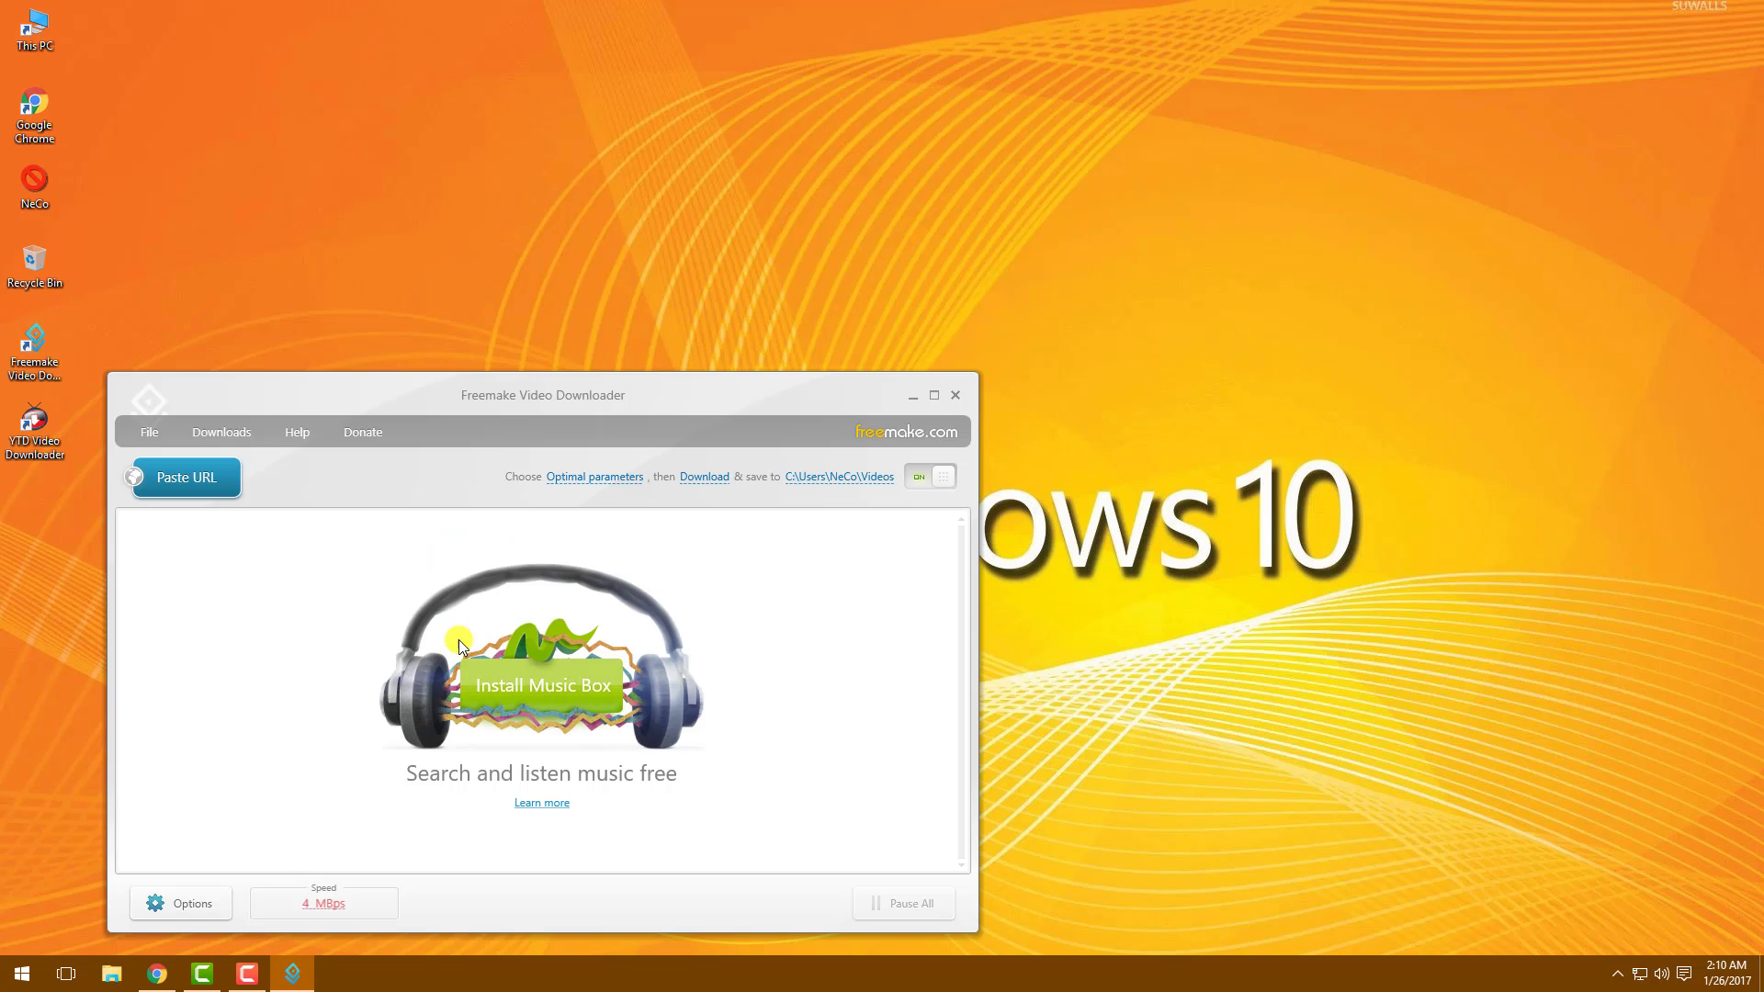
pyautogui.click(603, 478)
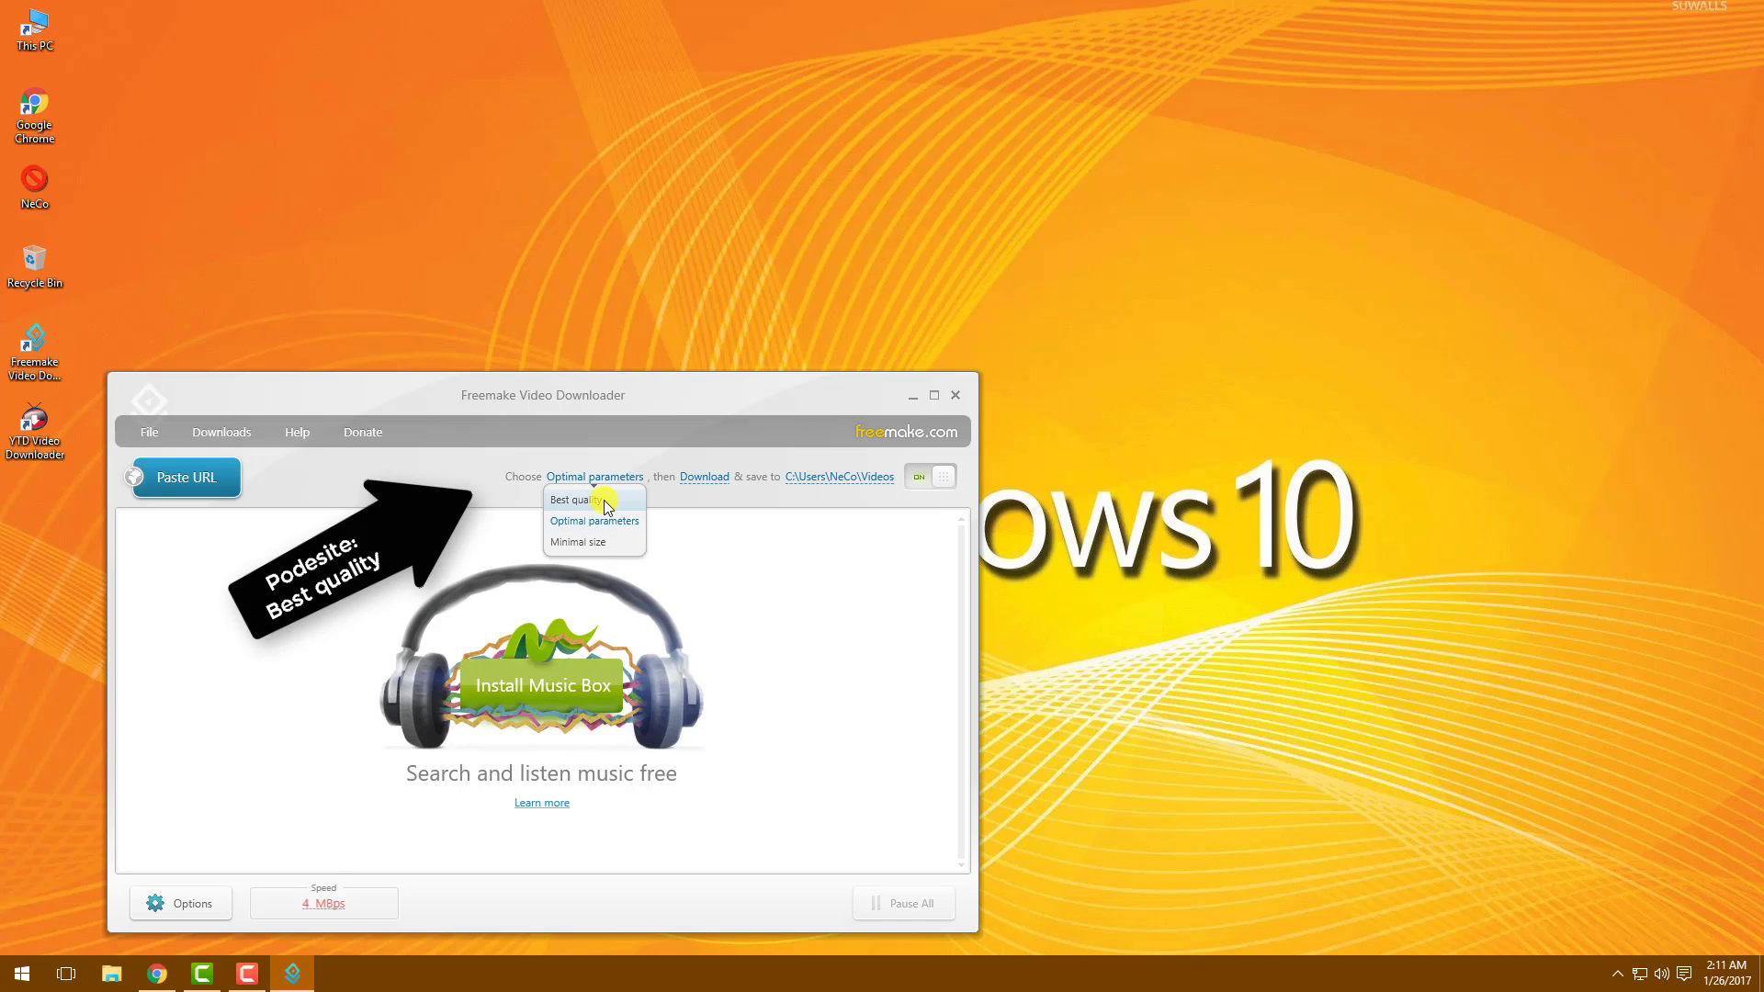
pyautogui.click(610, 499)
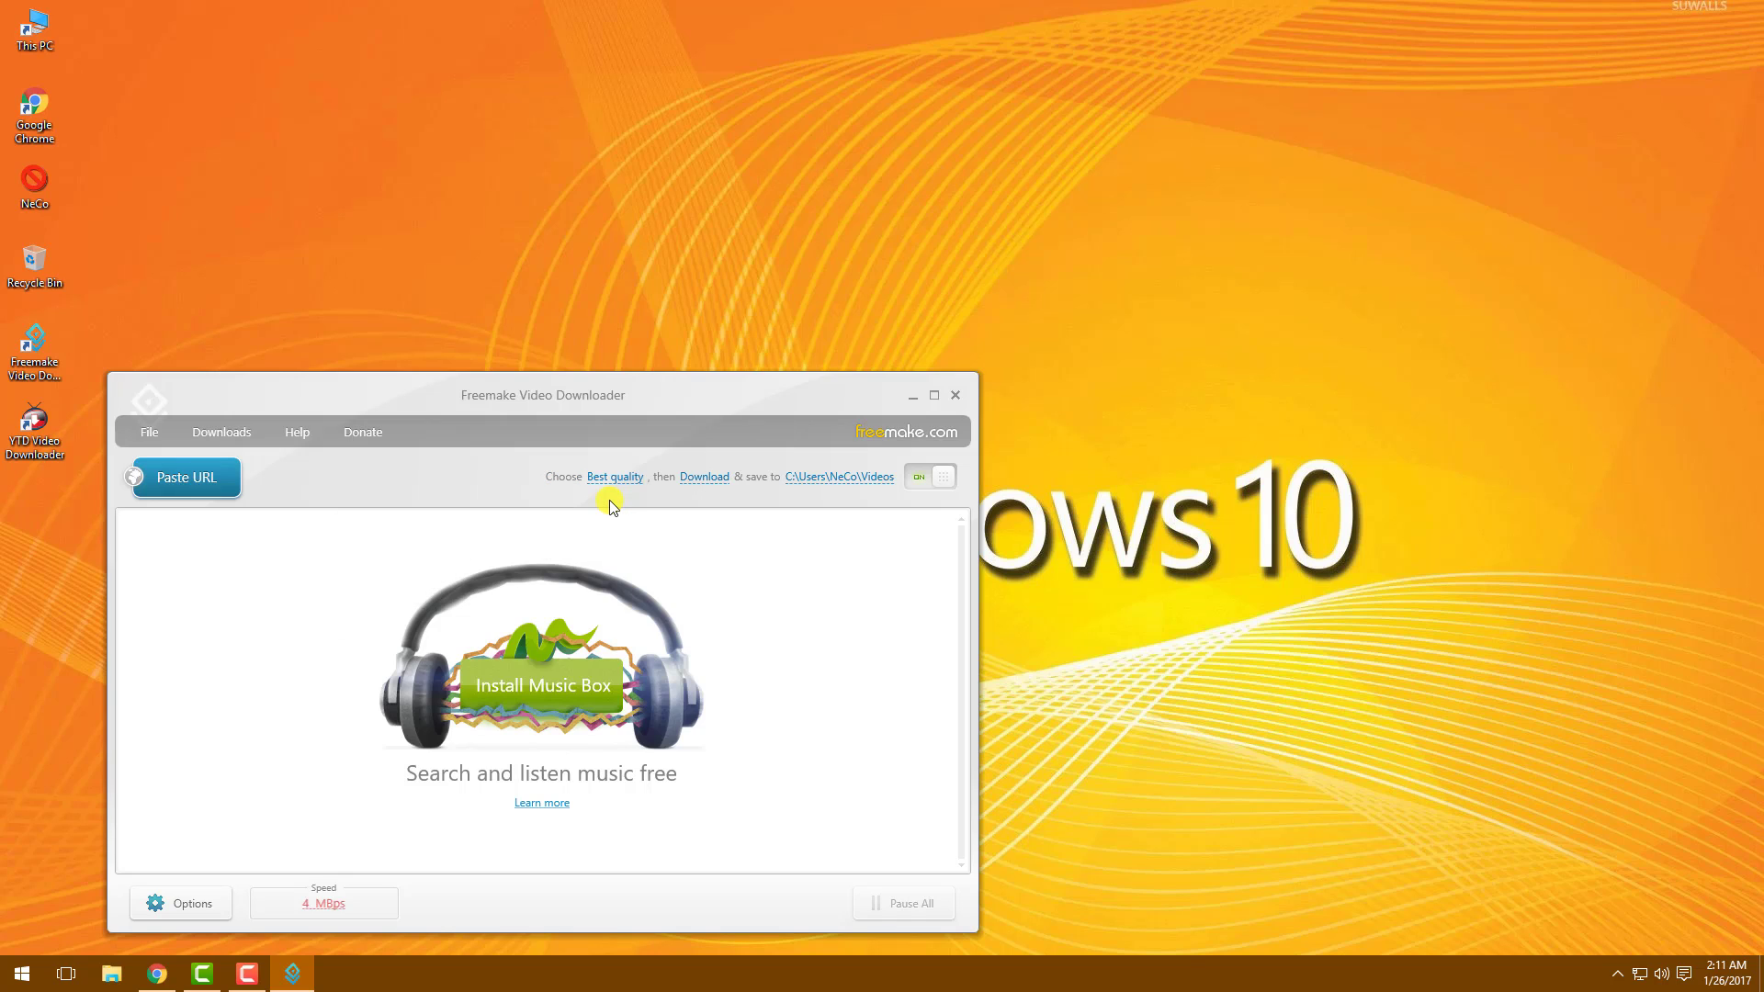
# Step: Browse for a custom save location and choose the Downloads folder under This PC
pyautogui.click(838, 477)
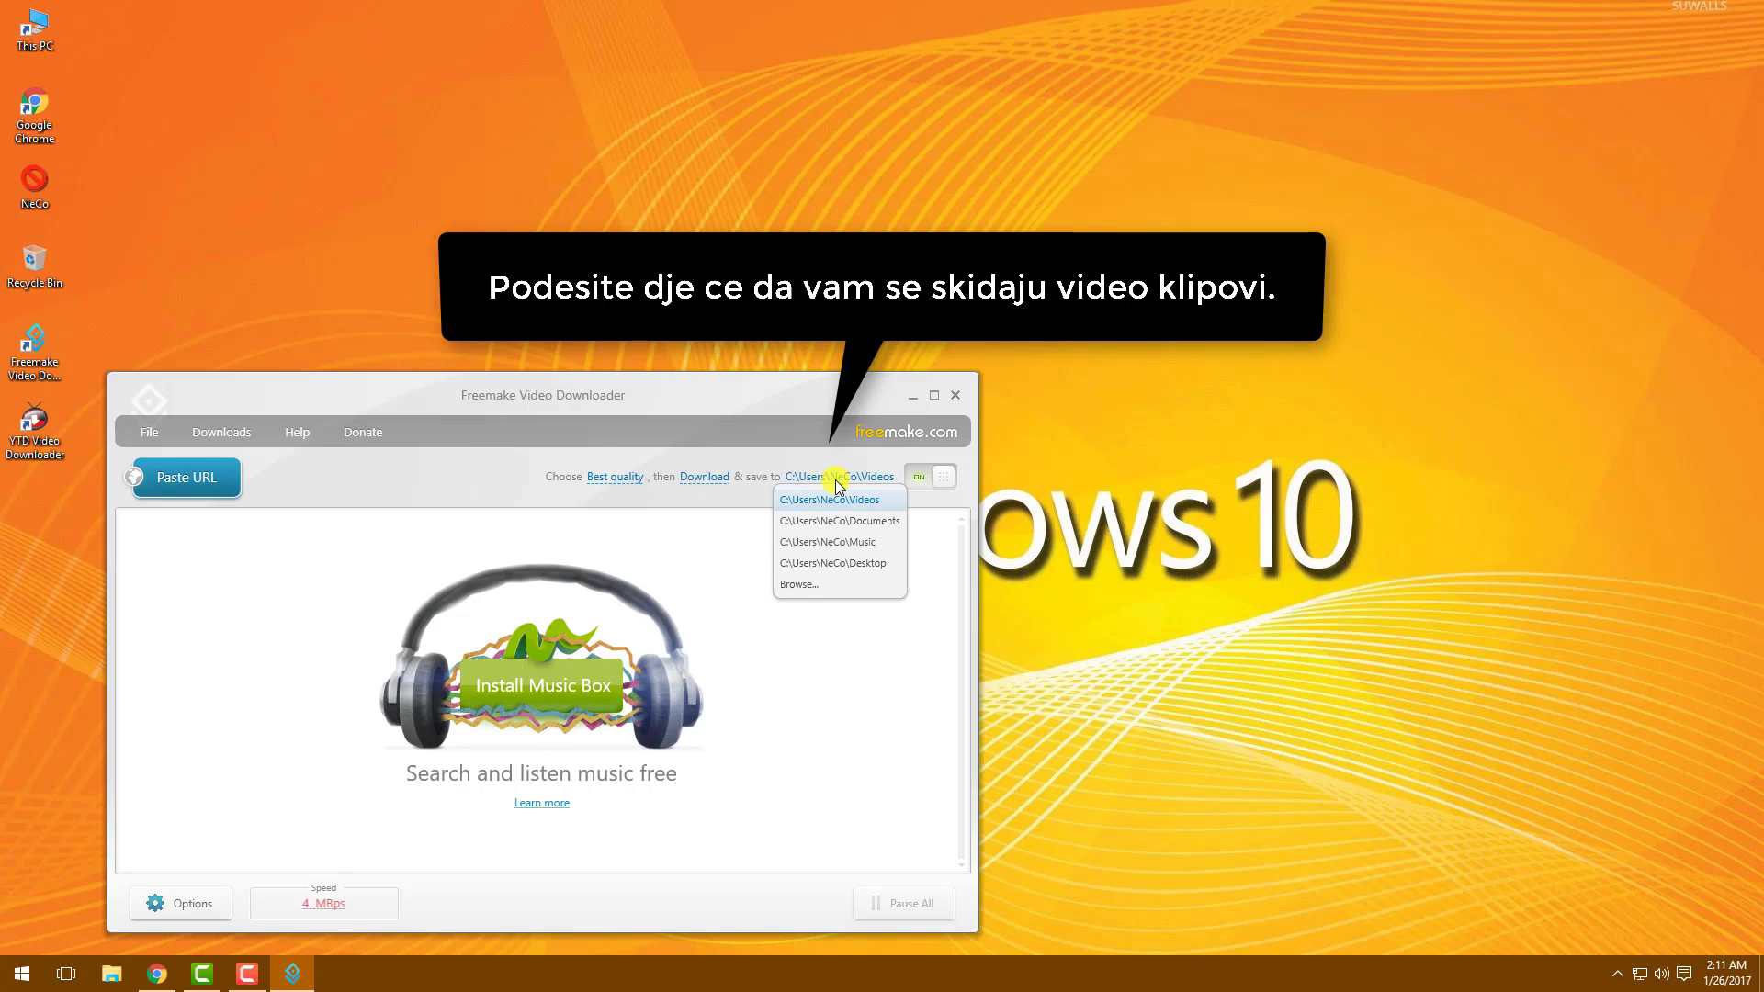
pyautogui.click(807, 586)
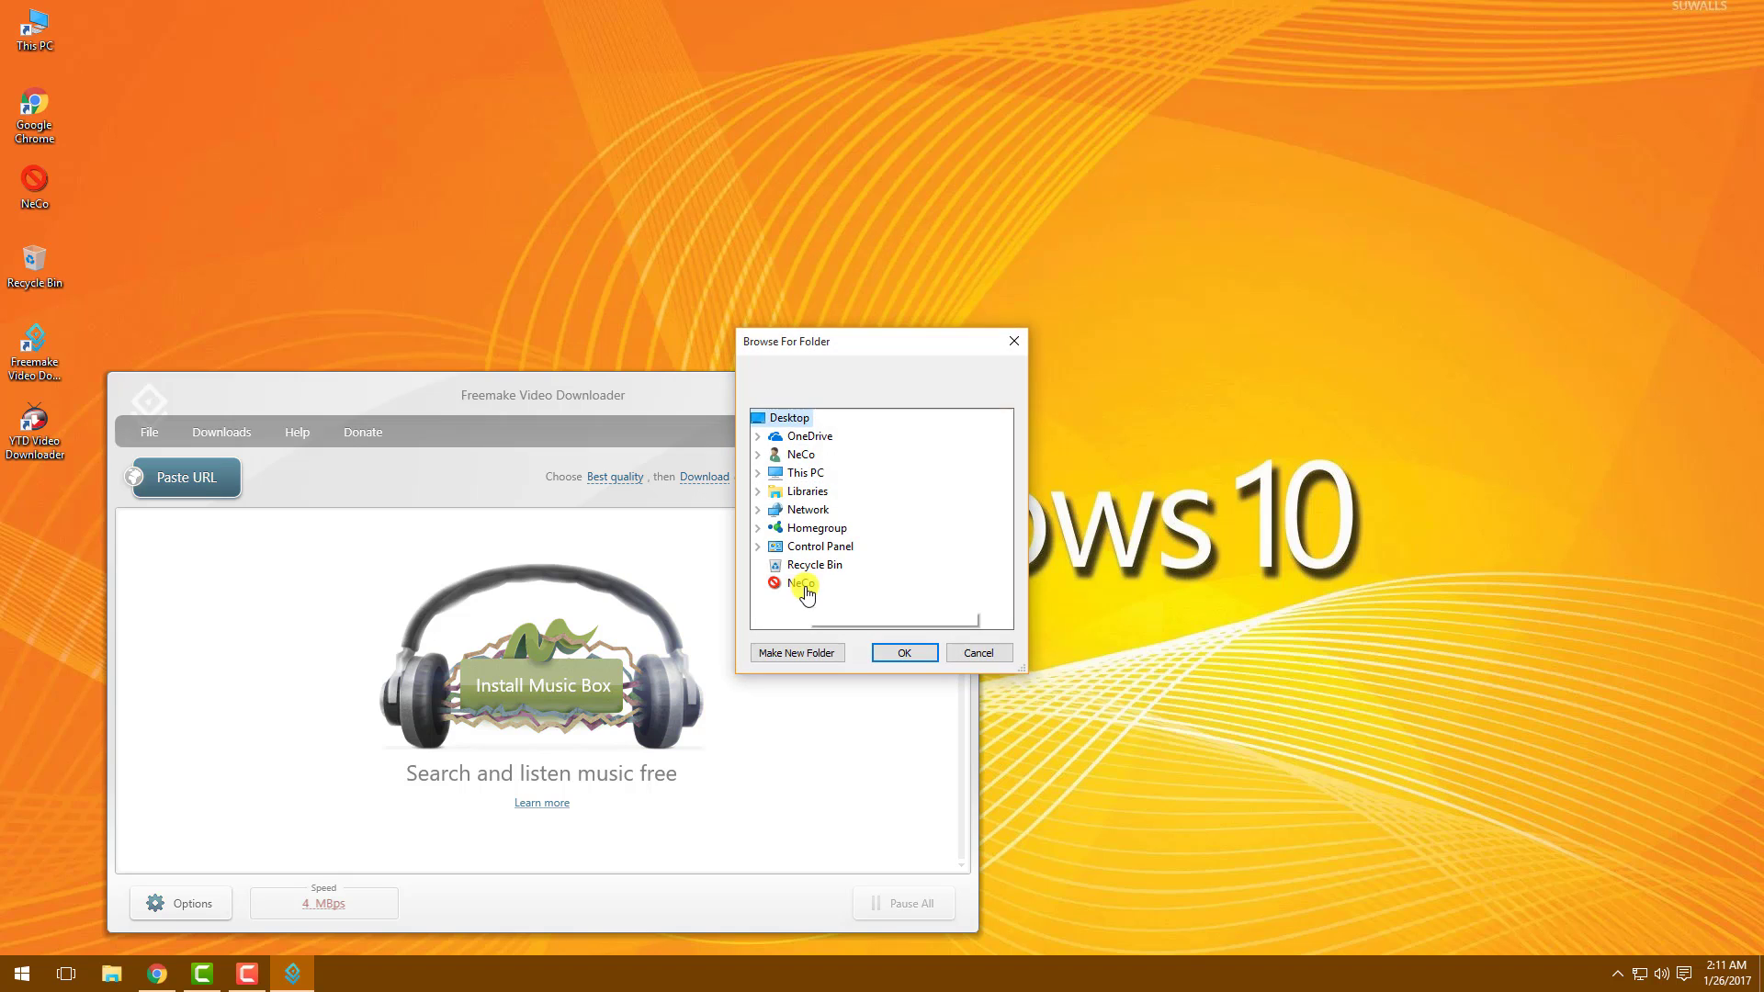
pyautogui.doubleClick(812, 474)
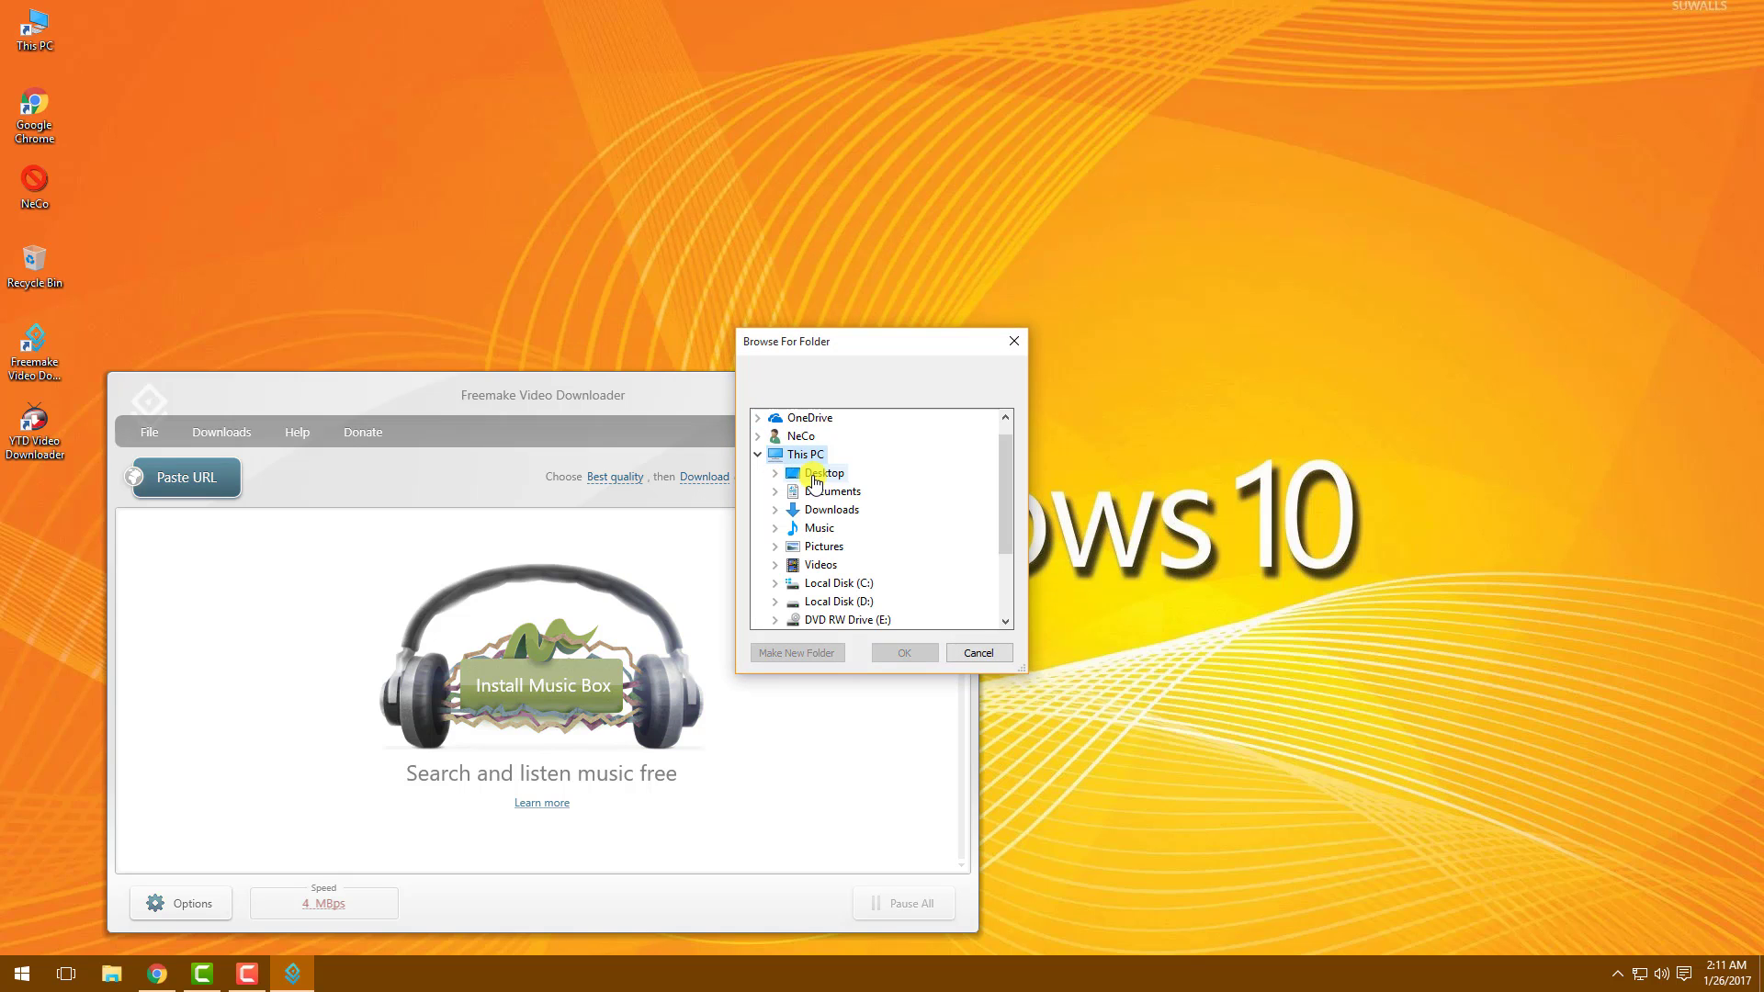
pyautogui.click(857, 517)
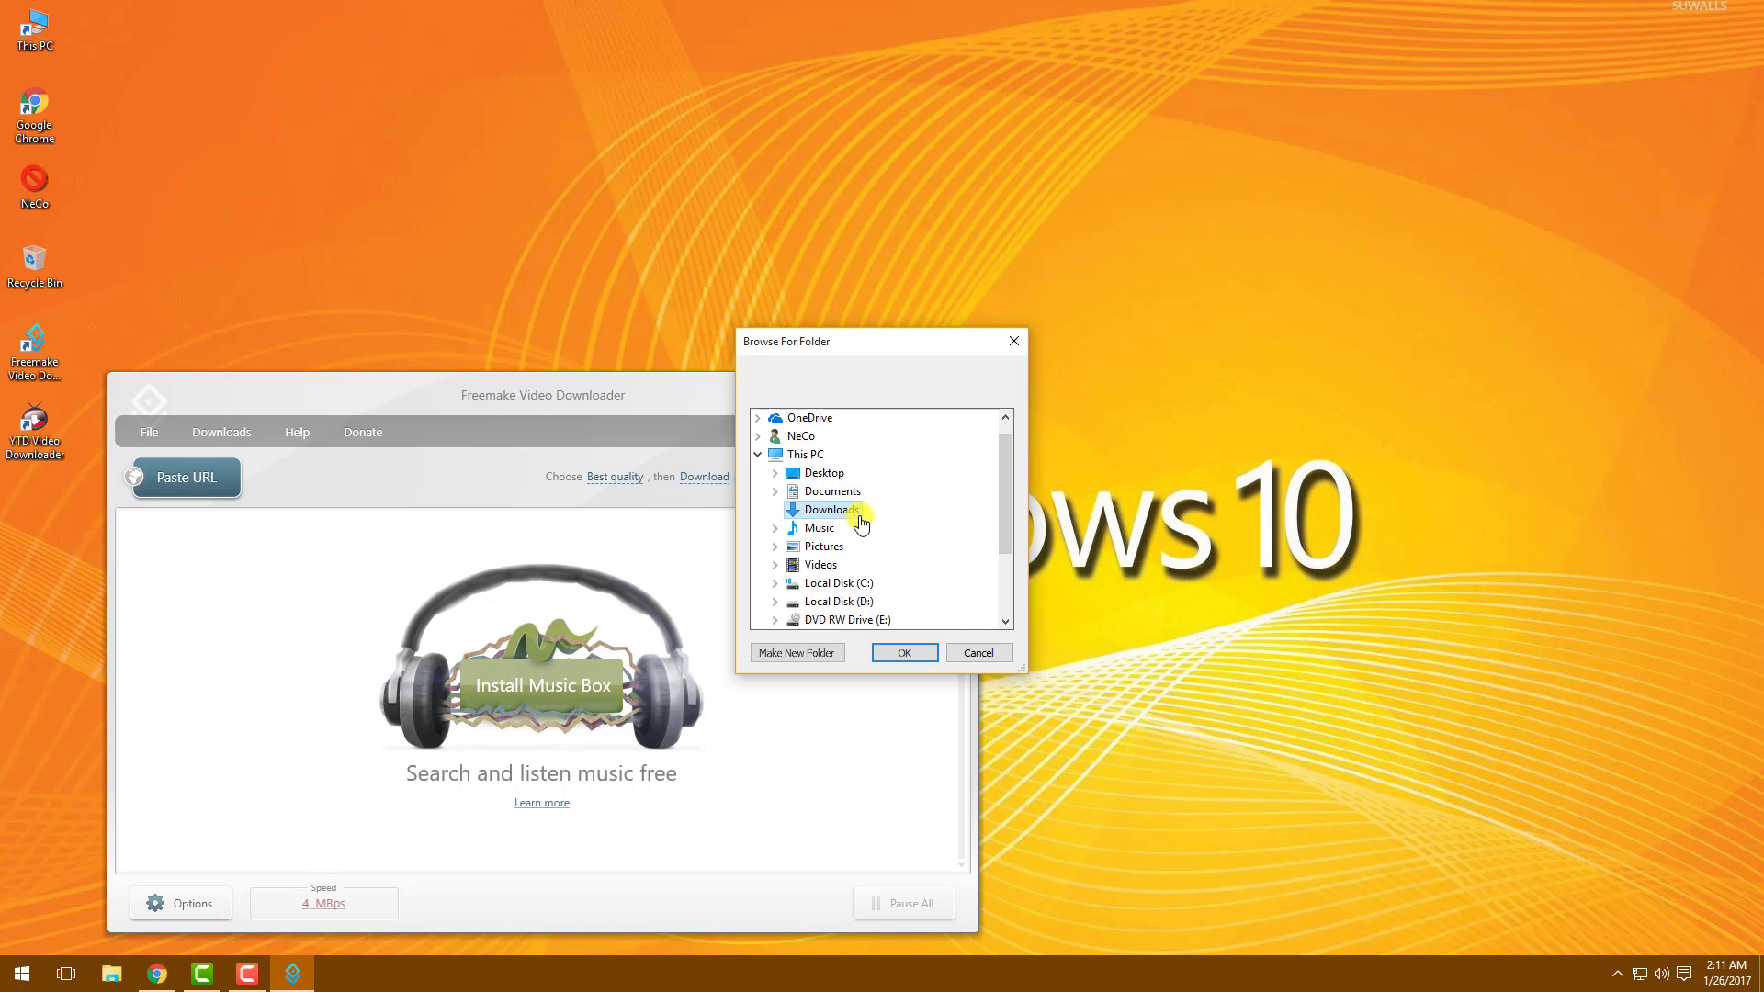
pyautogui.click(903, 653)
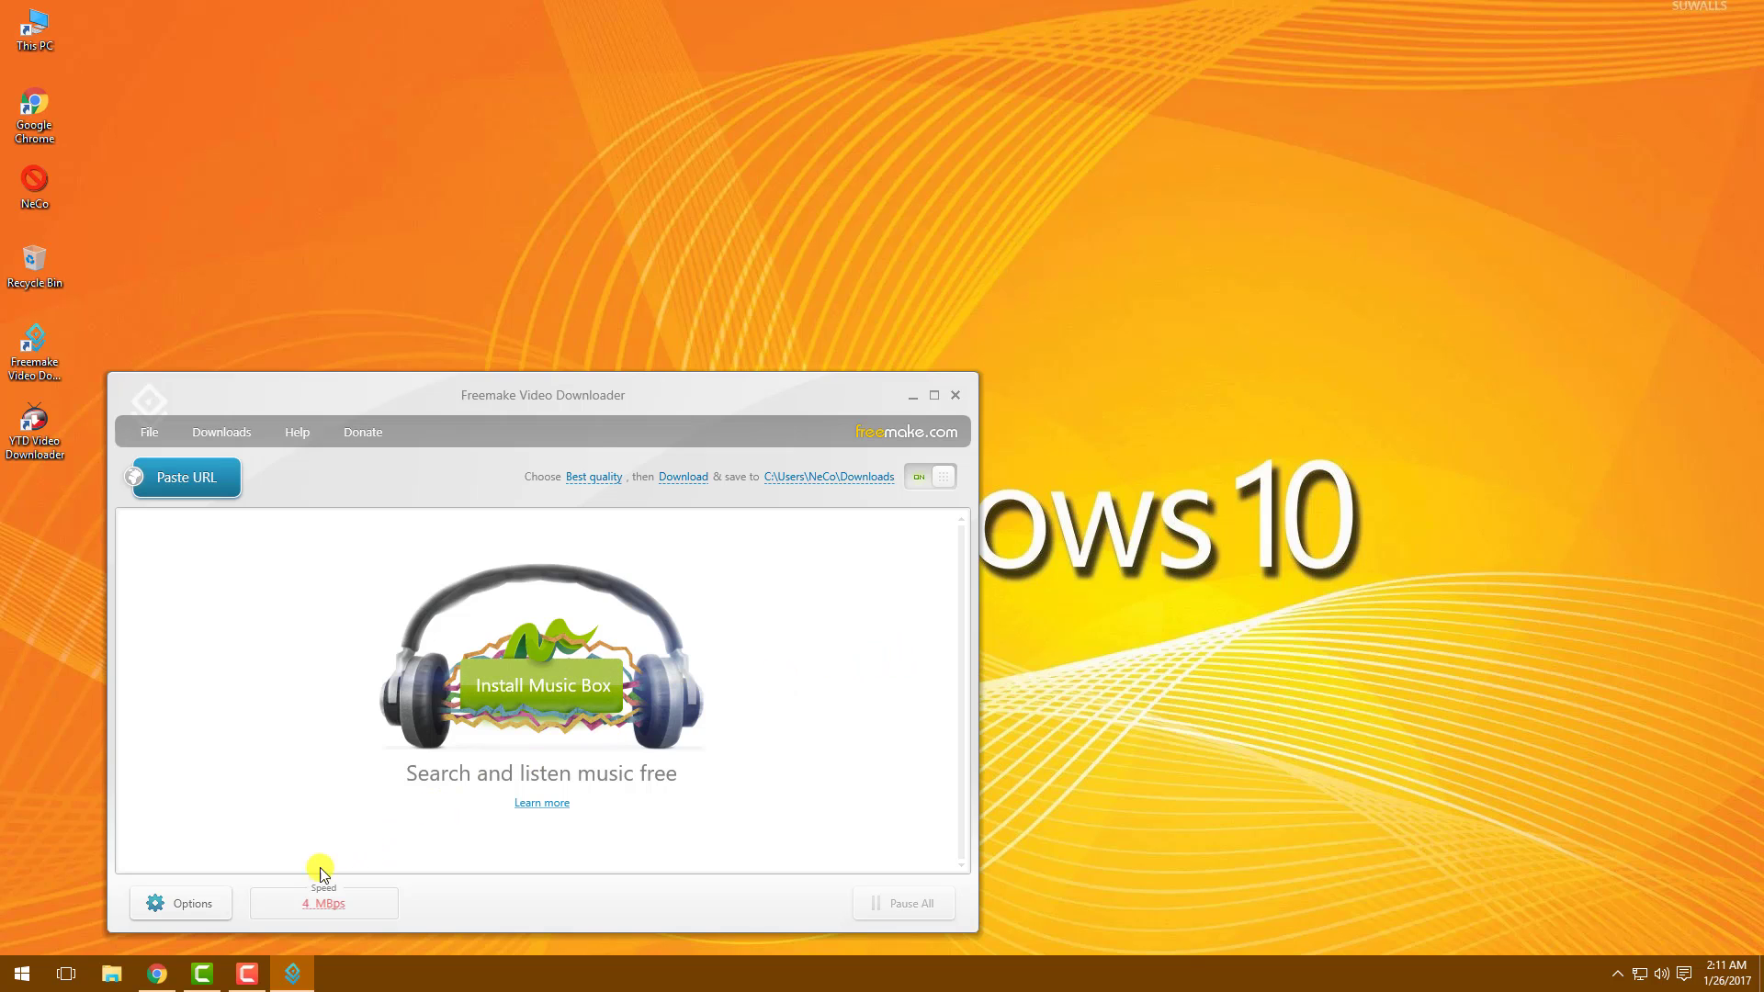
# Step: Switch to Chrome, copy the link of the video "Kako napraviti sprej za CS 1.6", and paste it into Freemake to download it
pyautogui.click(157, 974)
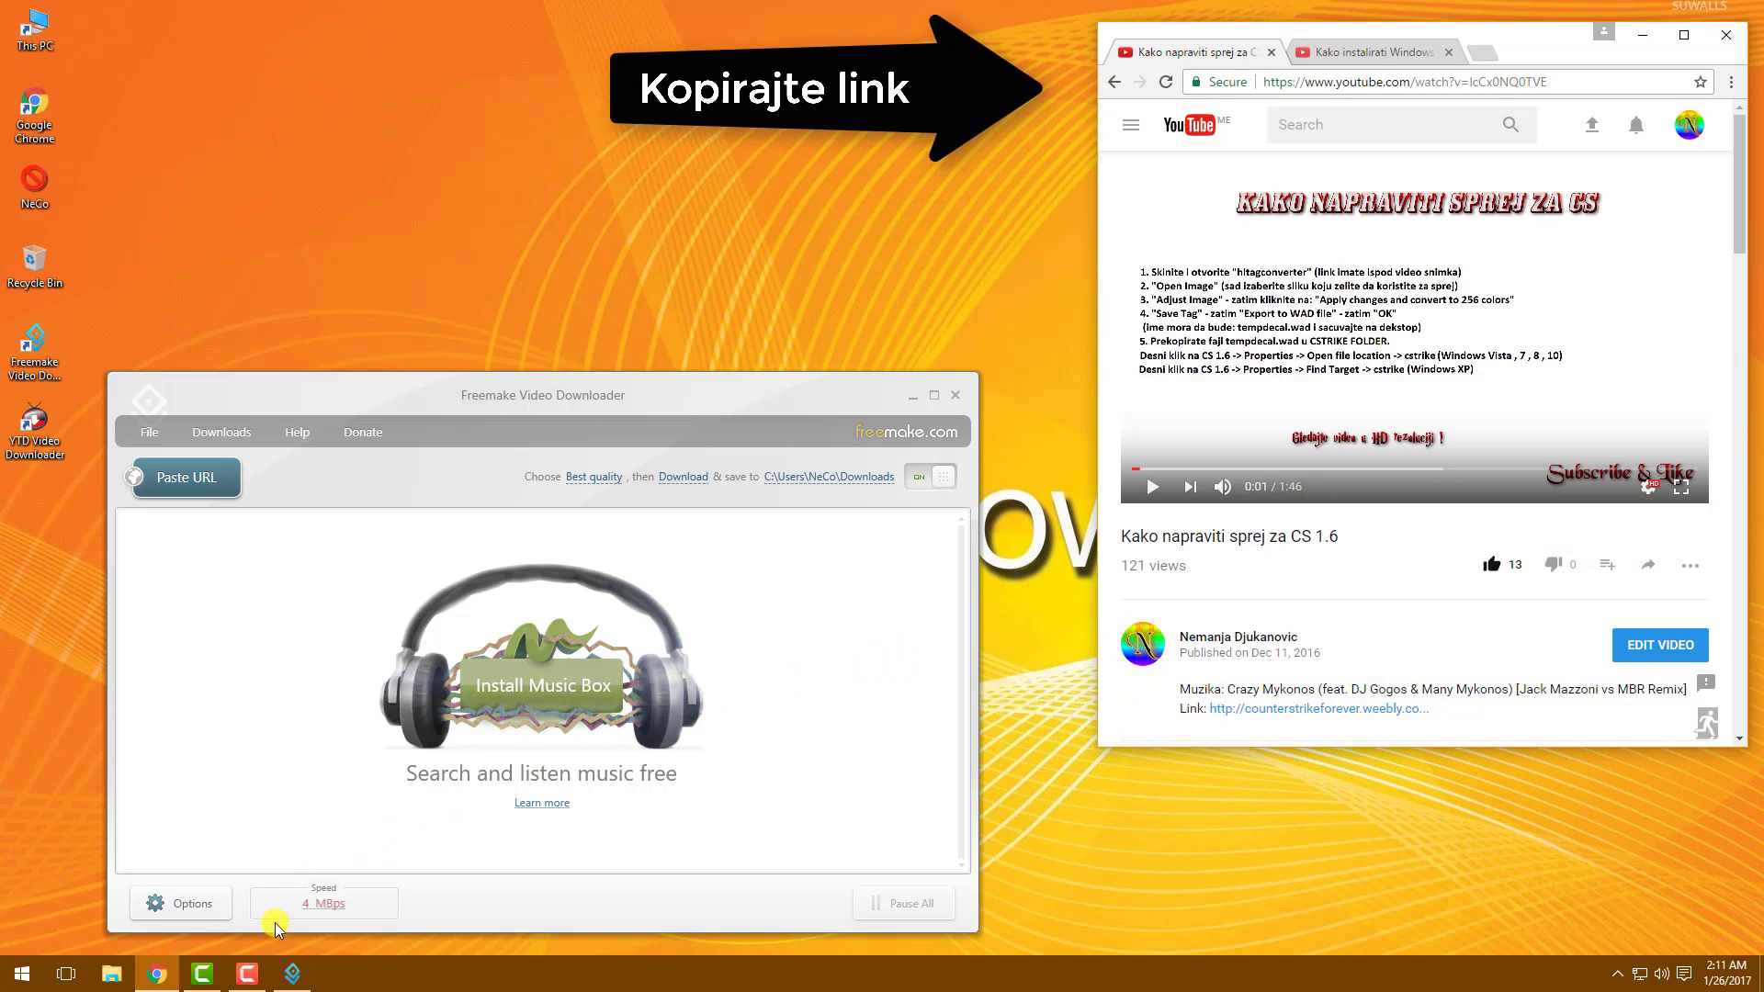
pyautogui.click(1337, 84)
pyautogui.rightClick(1336, 85)
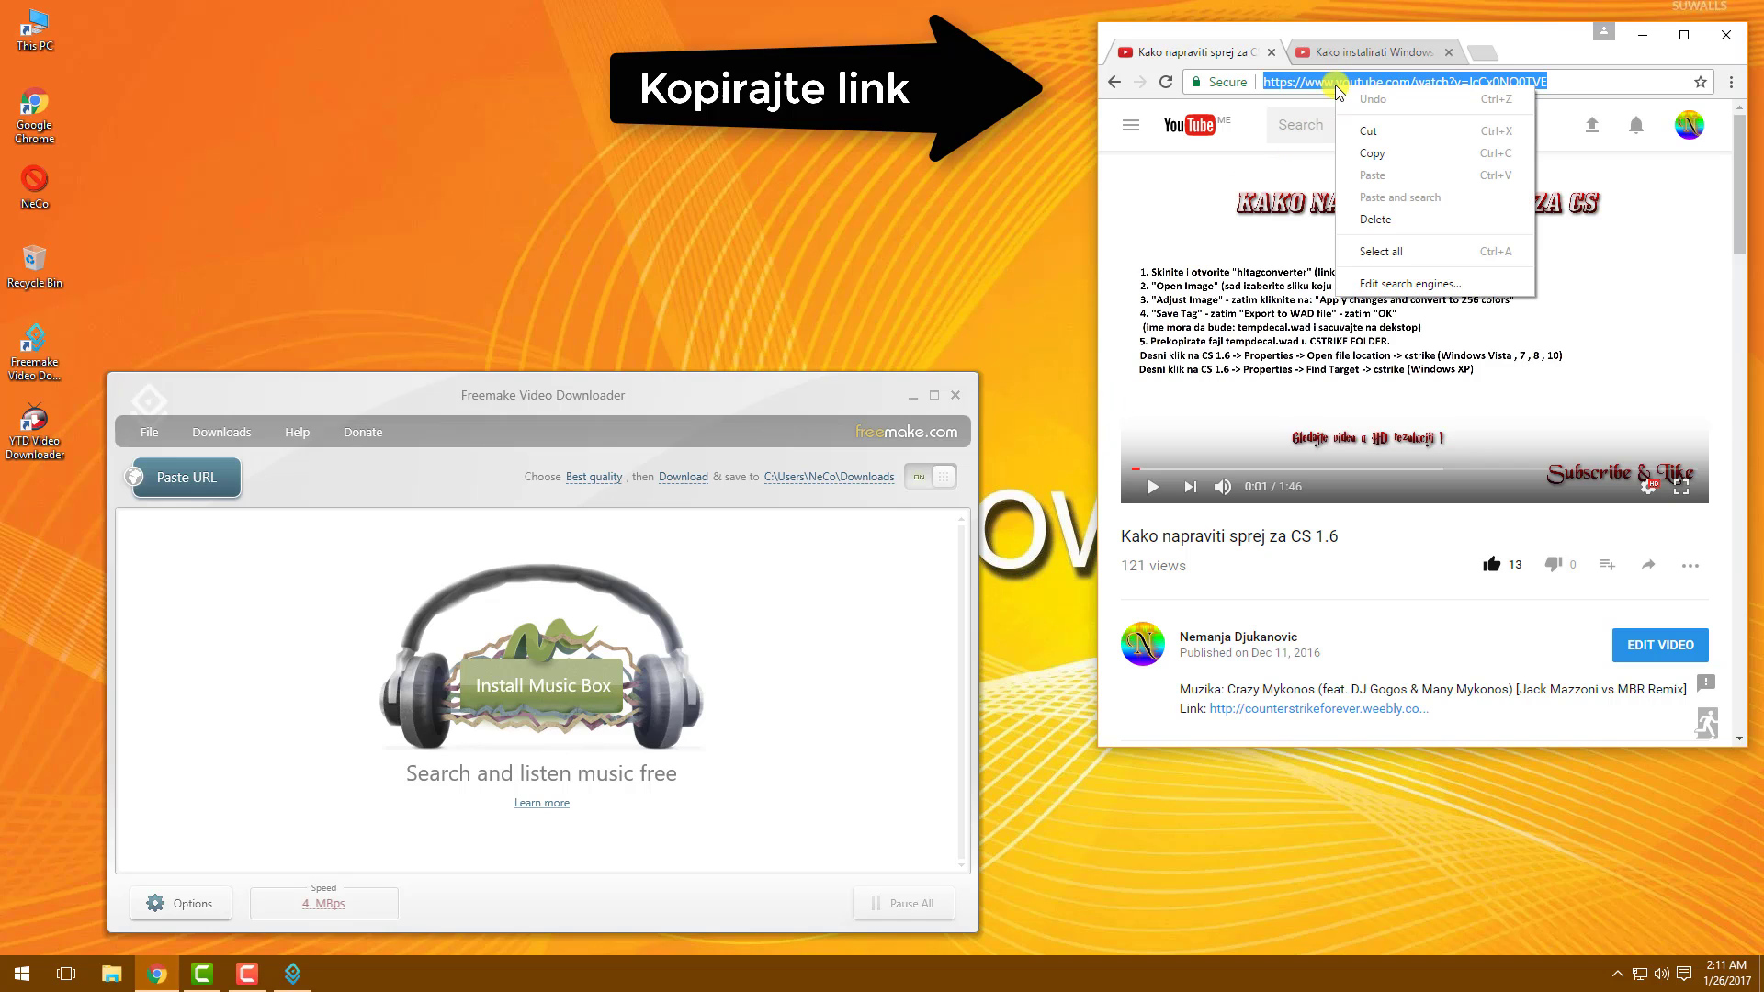
pyautogui.click(1351, 151)
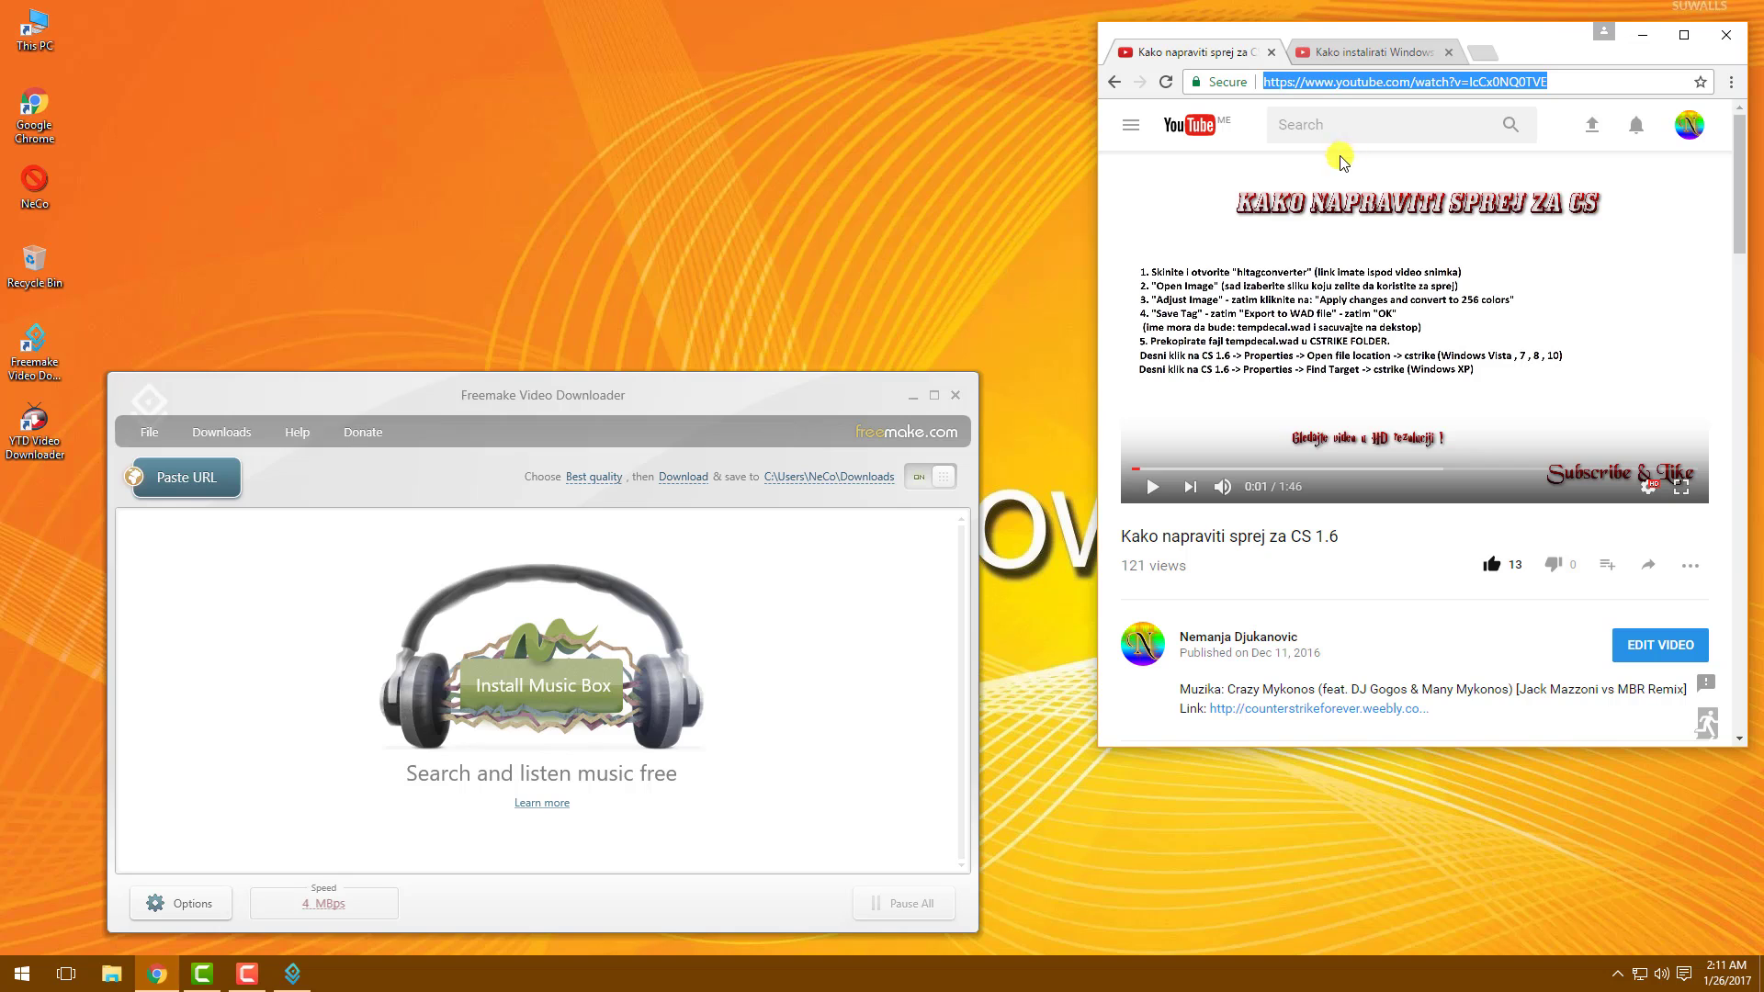
pyautogui.click(199, 479)
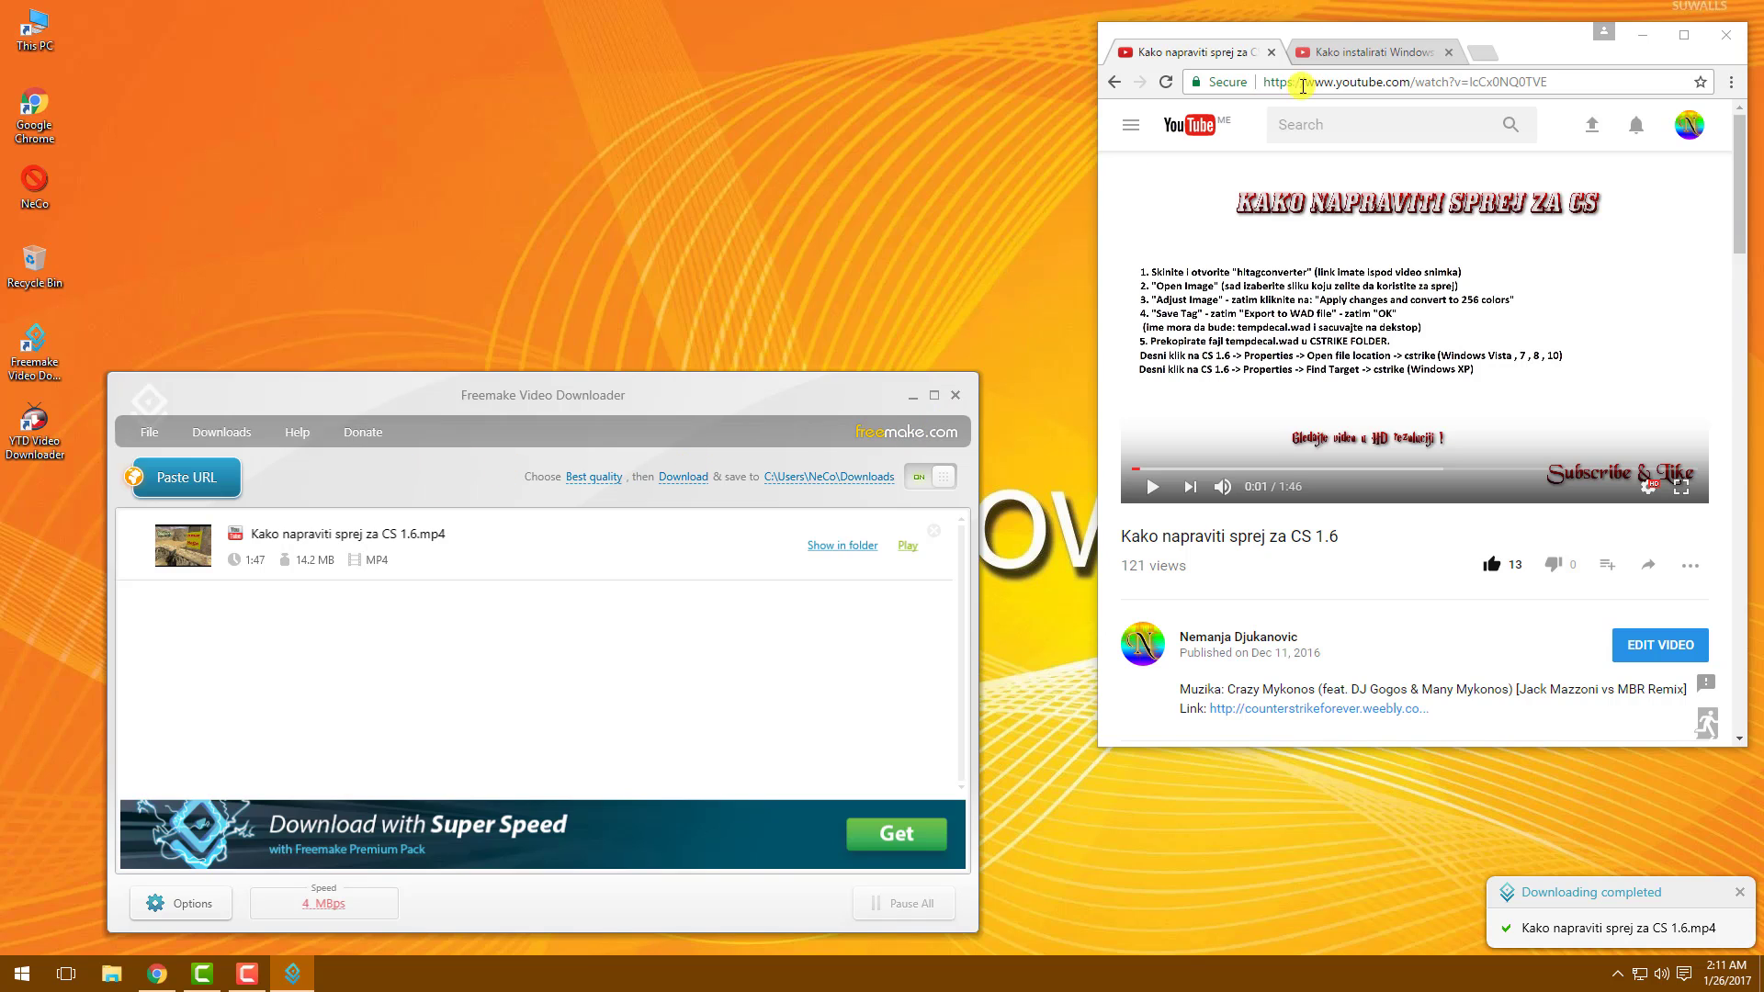
# Step: Copy the link of the YouTube video "Kako instalirati Windows 7" and paste it into Freemake to download it
pyautogui.click(1347, 57)
pyautogui.click(1334, 83)
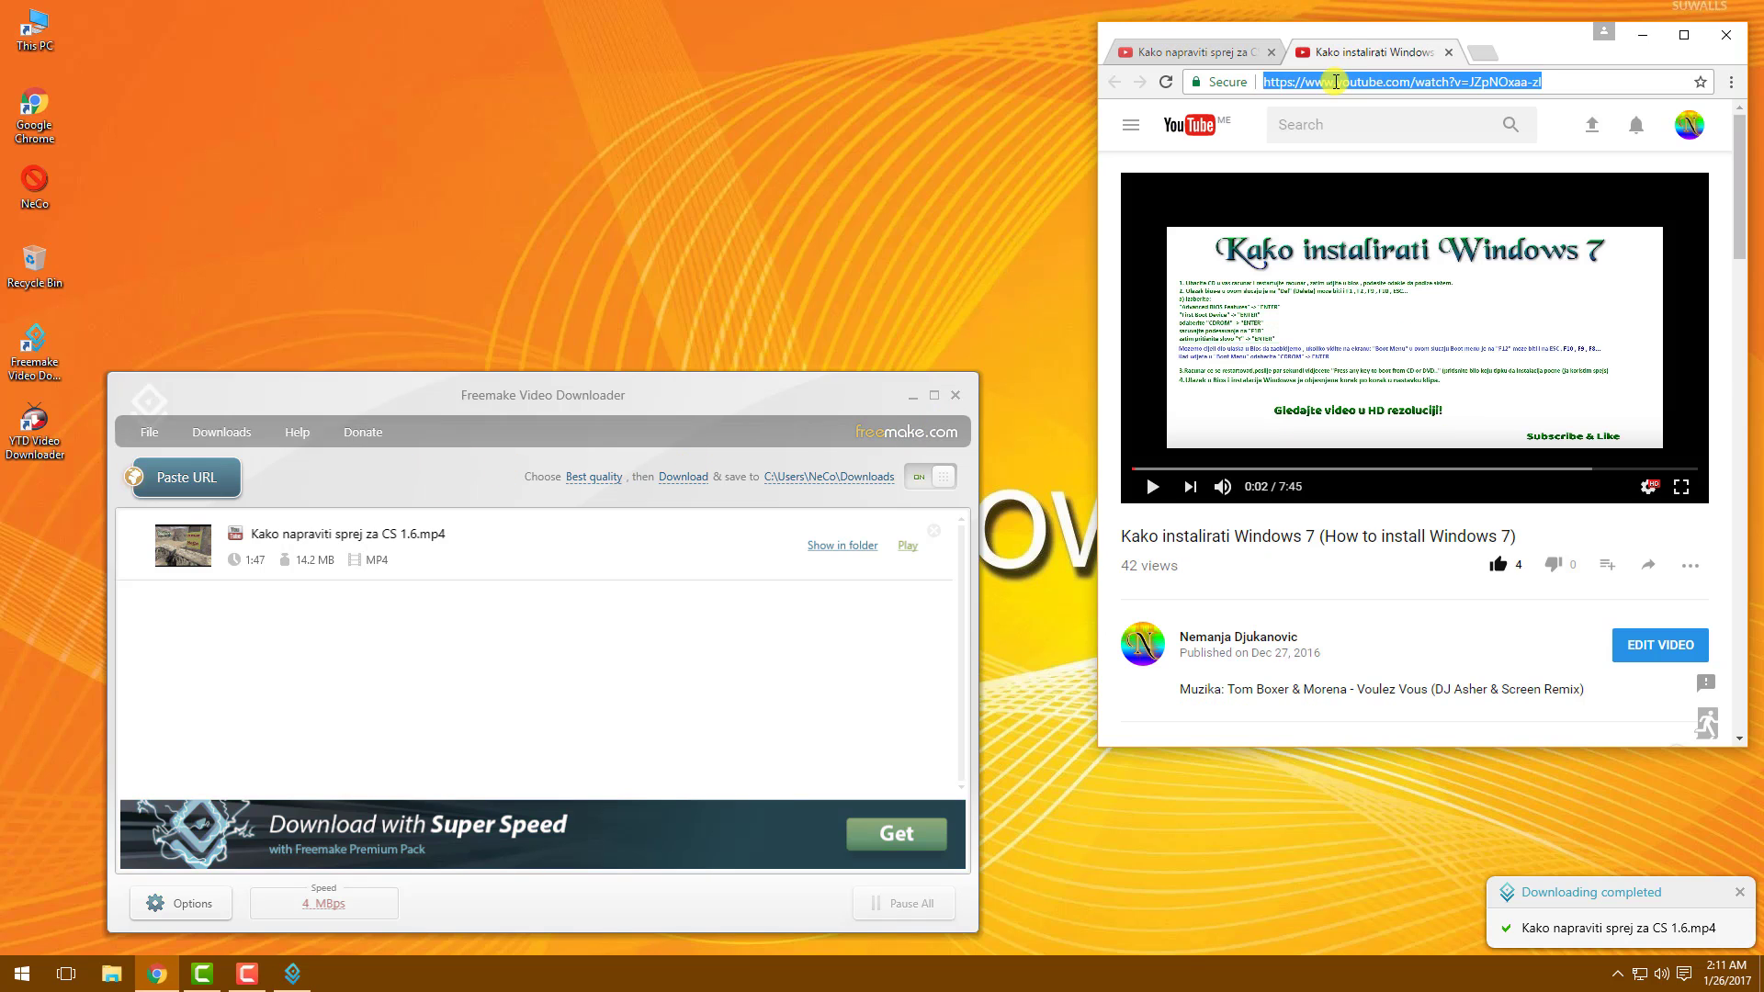
pyautogui.rightClick(1334, 82)
pyautogui.click(1364, 149)
pyautogui.click(211, 485)
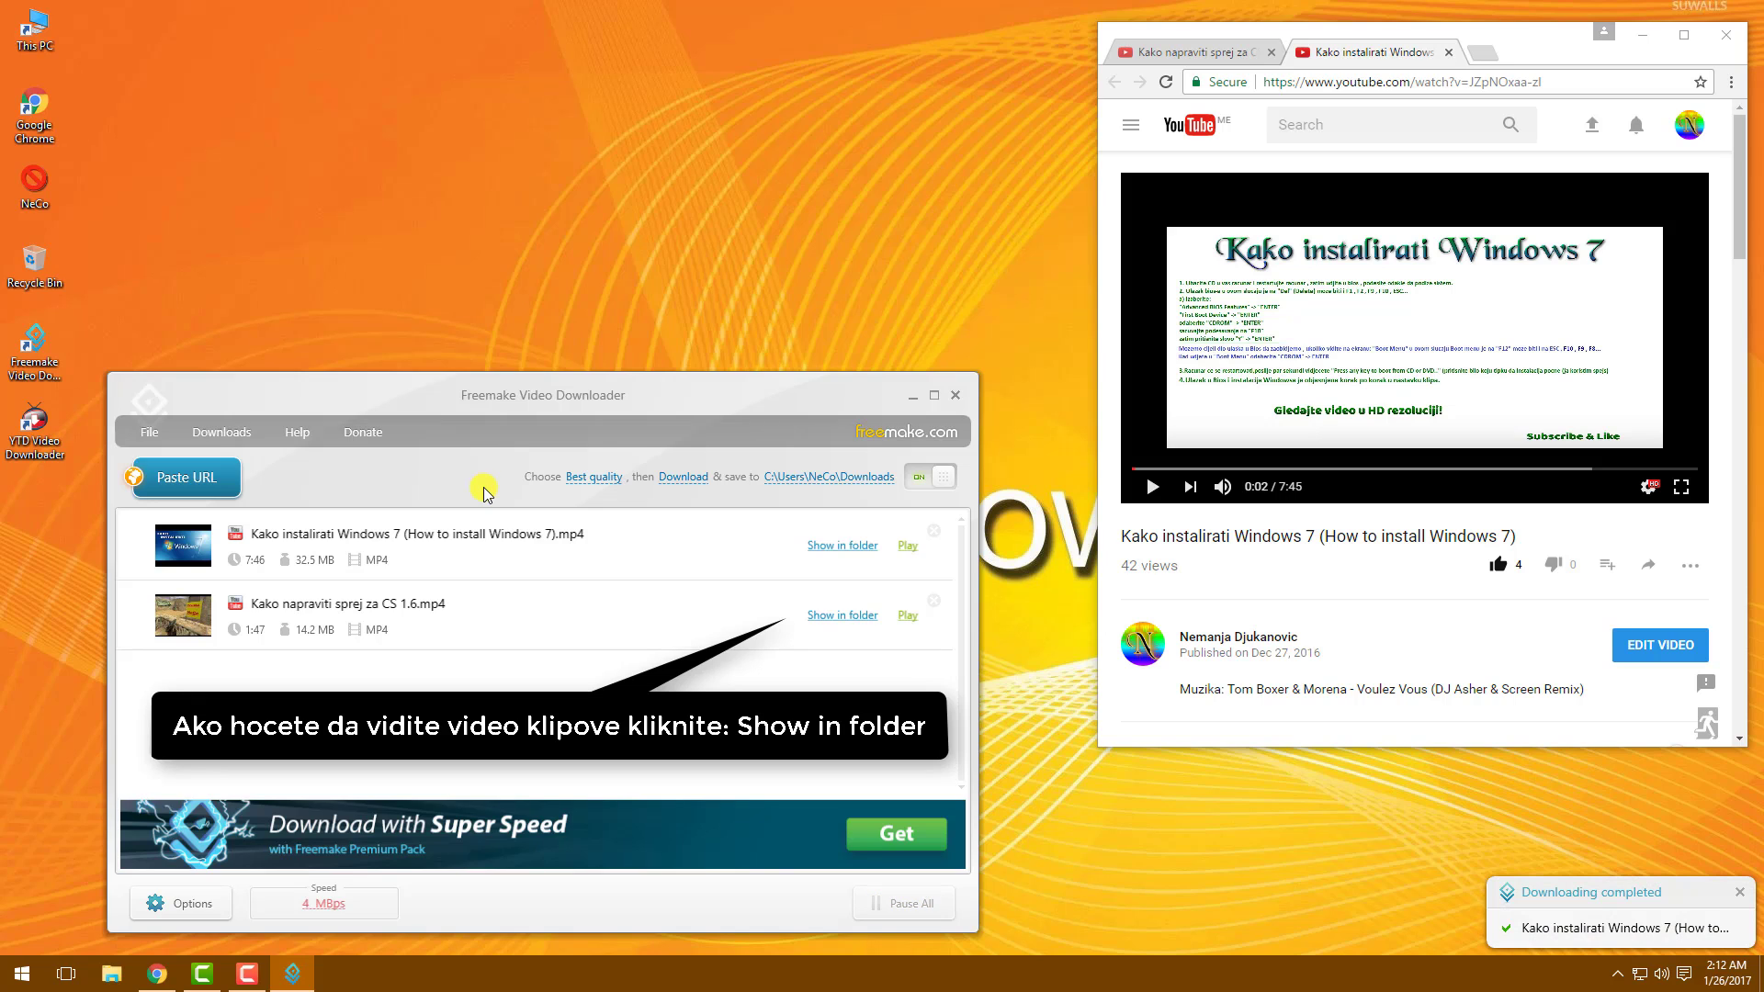
# Step: Show the downloaded CS 1.6 video in its folder, and close both the folder window and Freemake
pyautogui.click(827, 617)
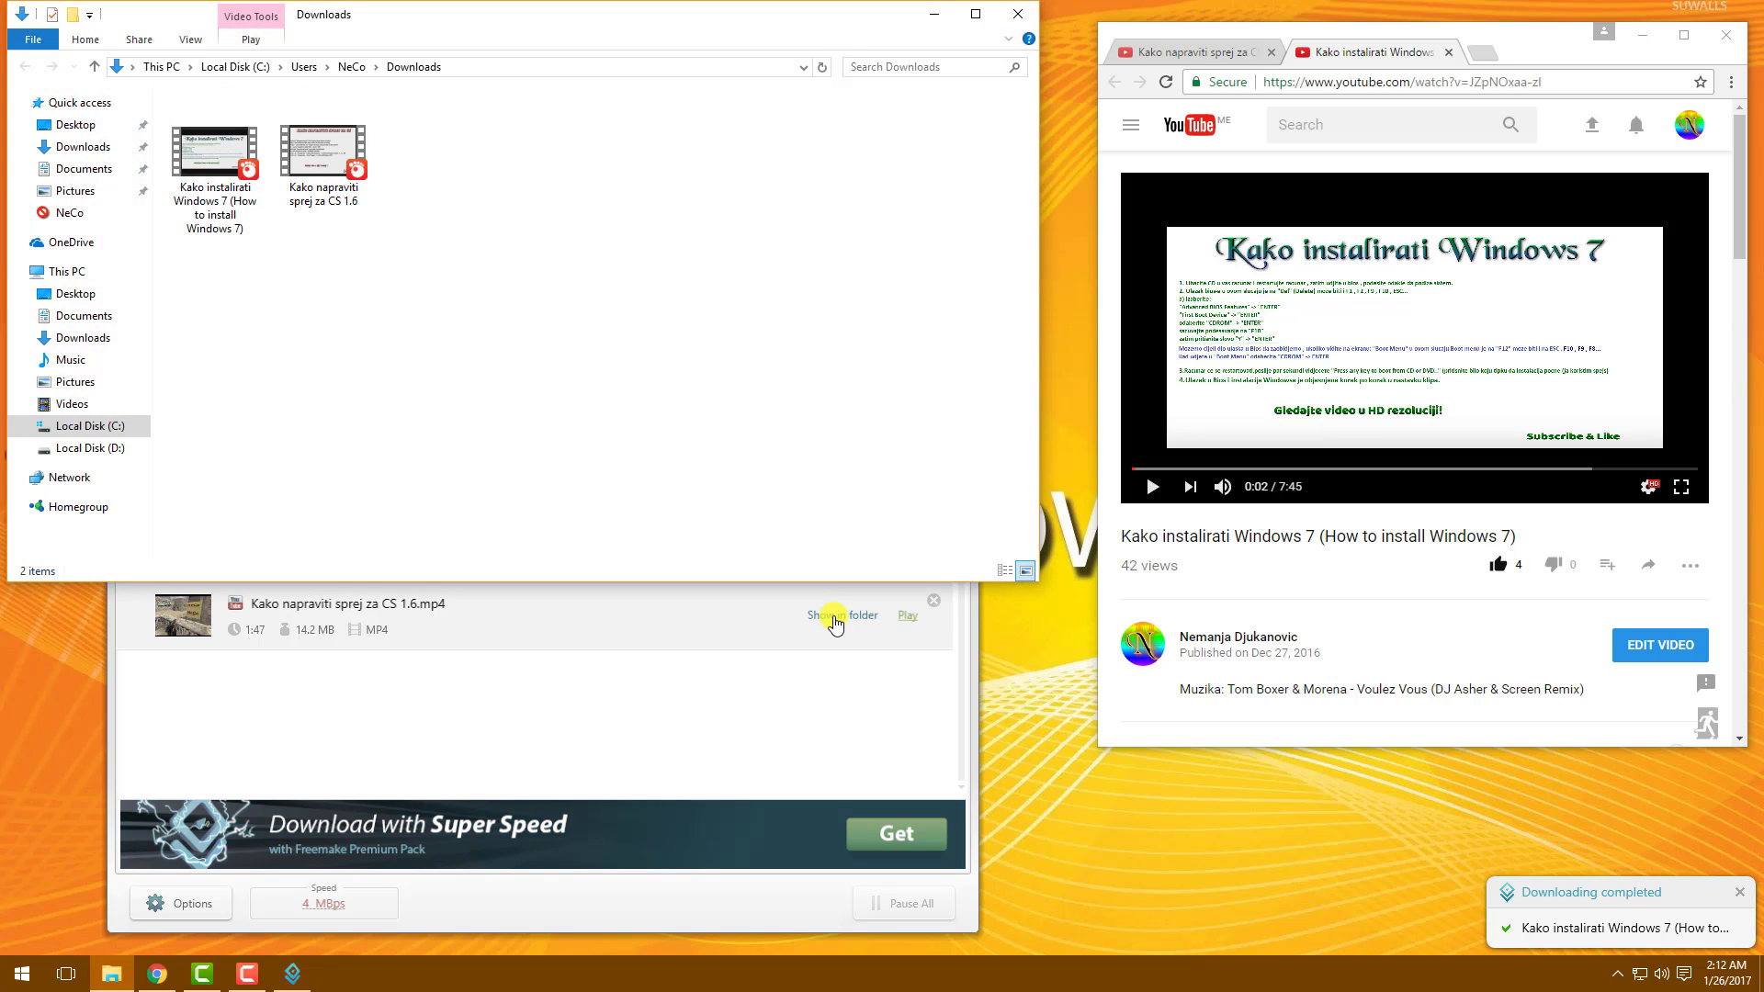
pyautogui.click(1018, 14)
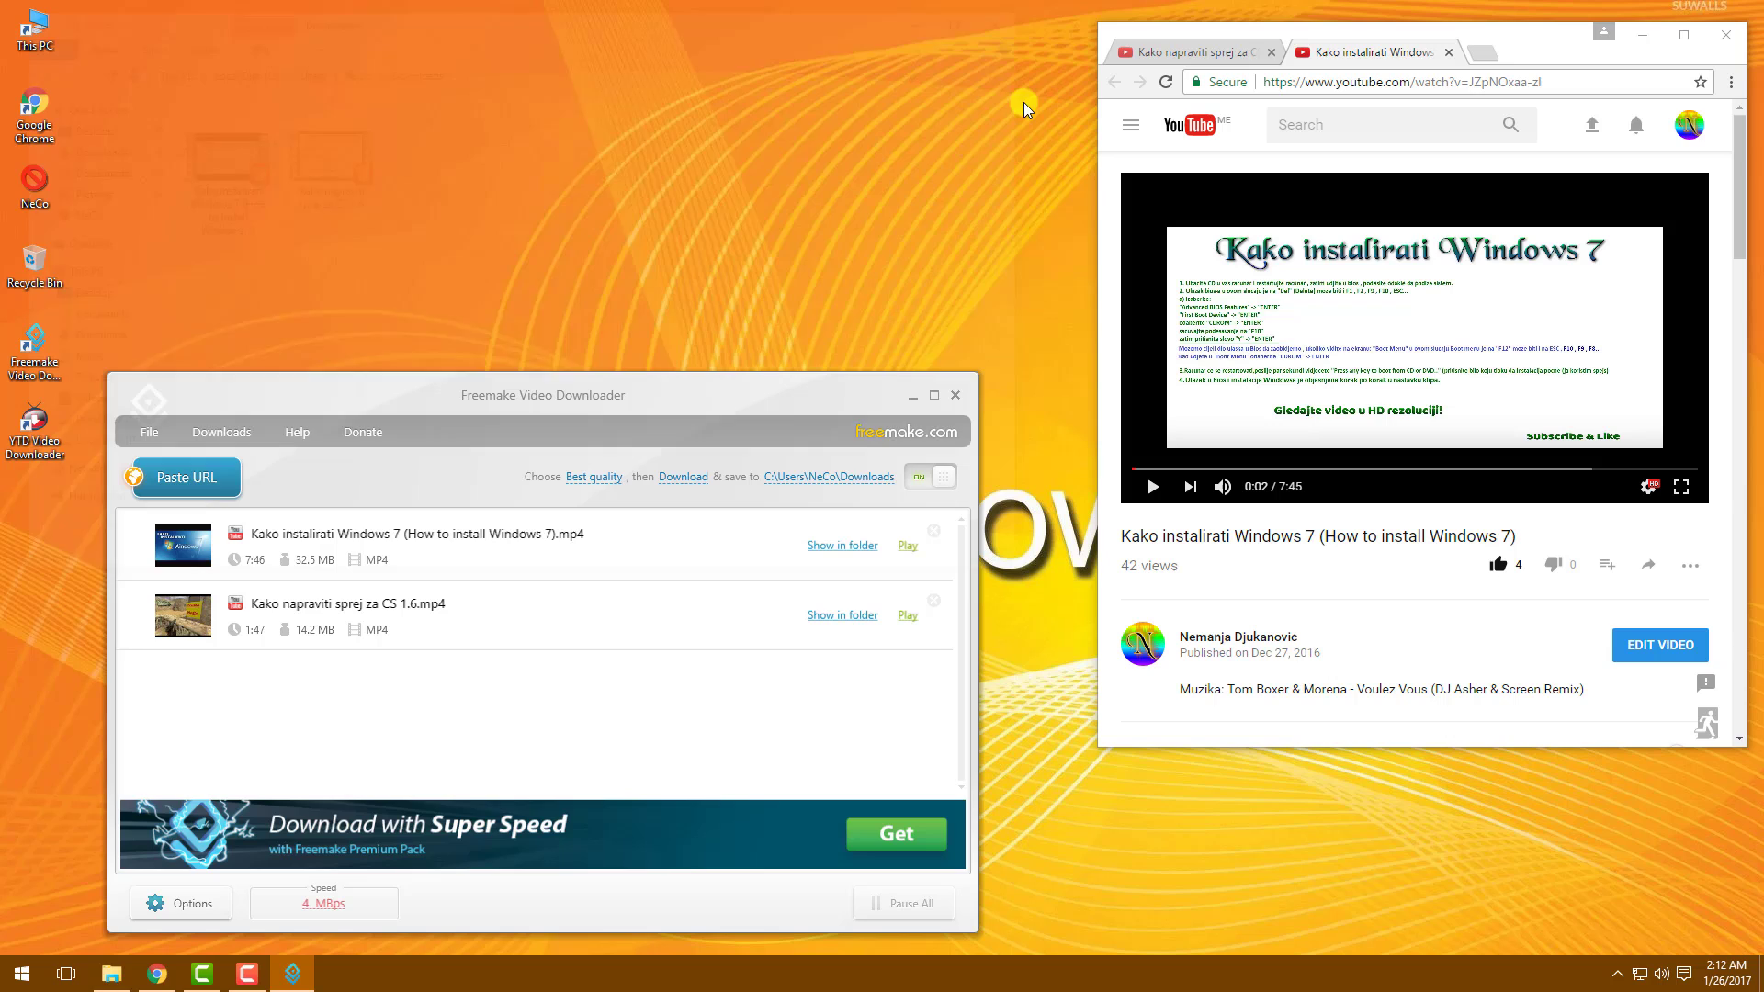
pyautogui.click(958, 396)
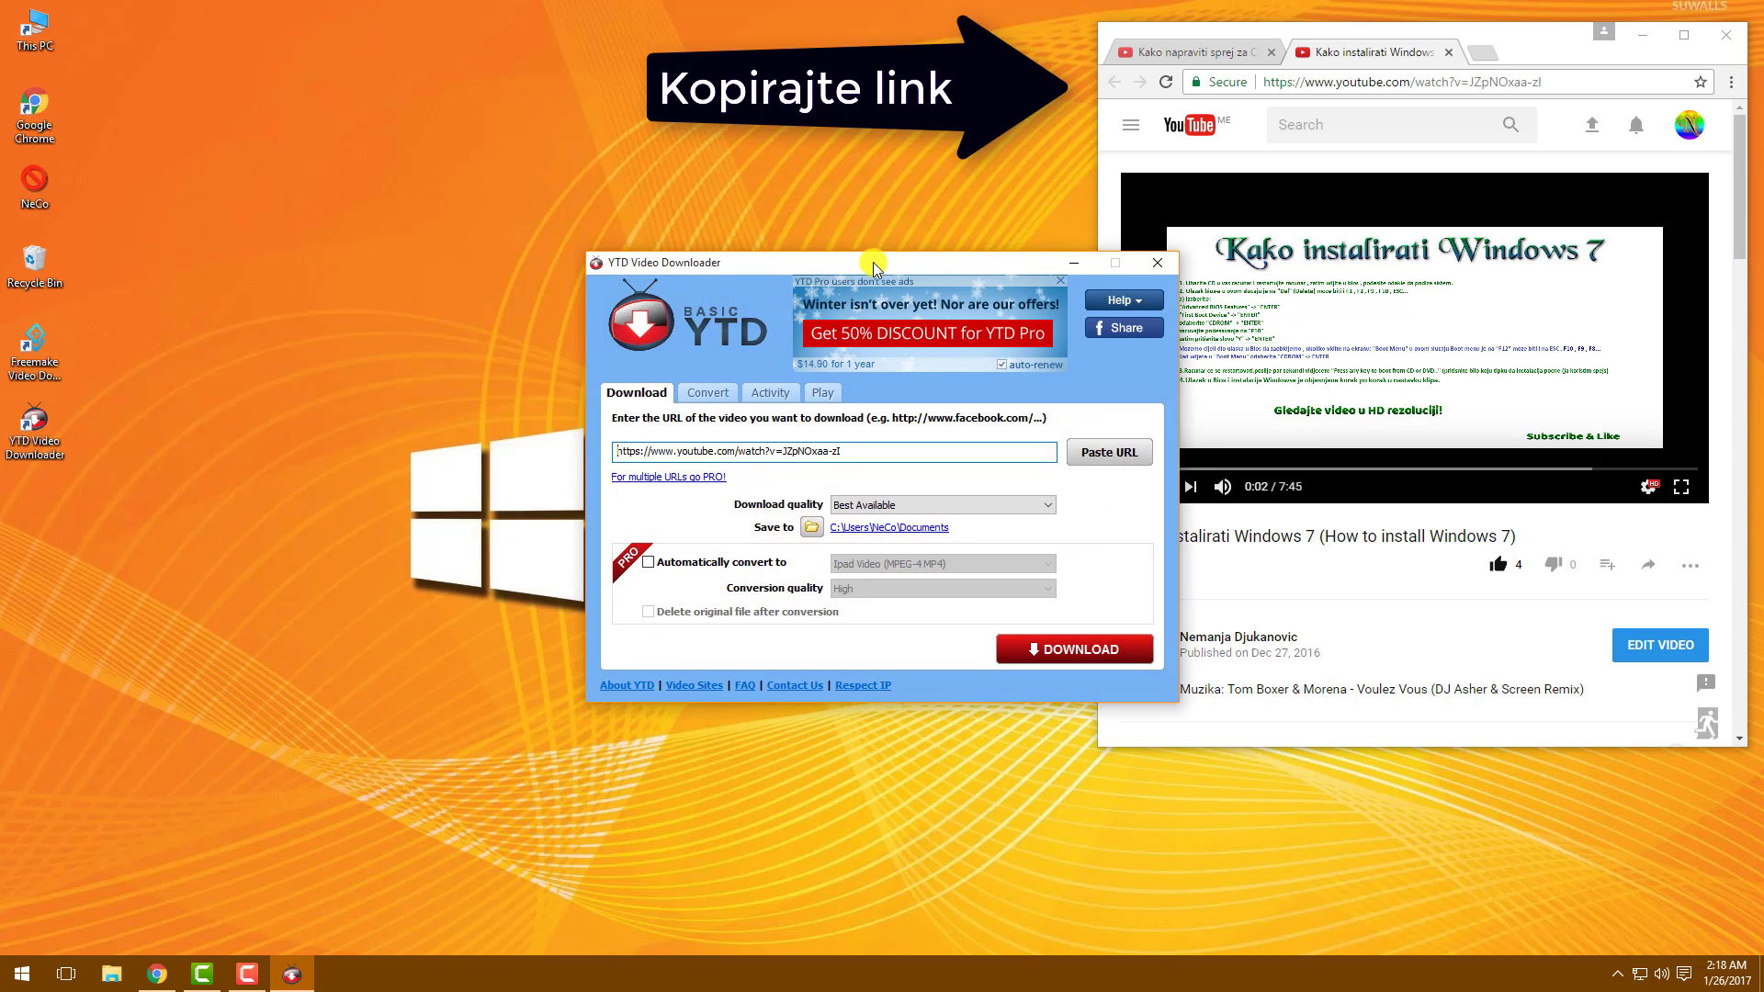
# Step: Move the YTD Video Downloader window clear of the browser and paste the copied link of the "Kako instalirati Windows 7" video into it
pyautogui.moveTo(866, 264); pyautogui.dragTo(554, 286)
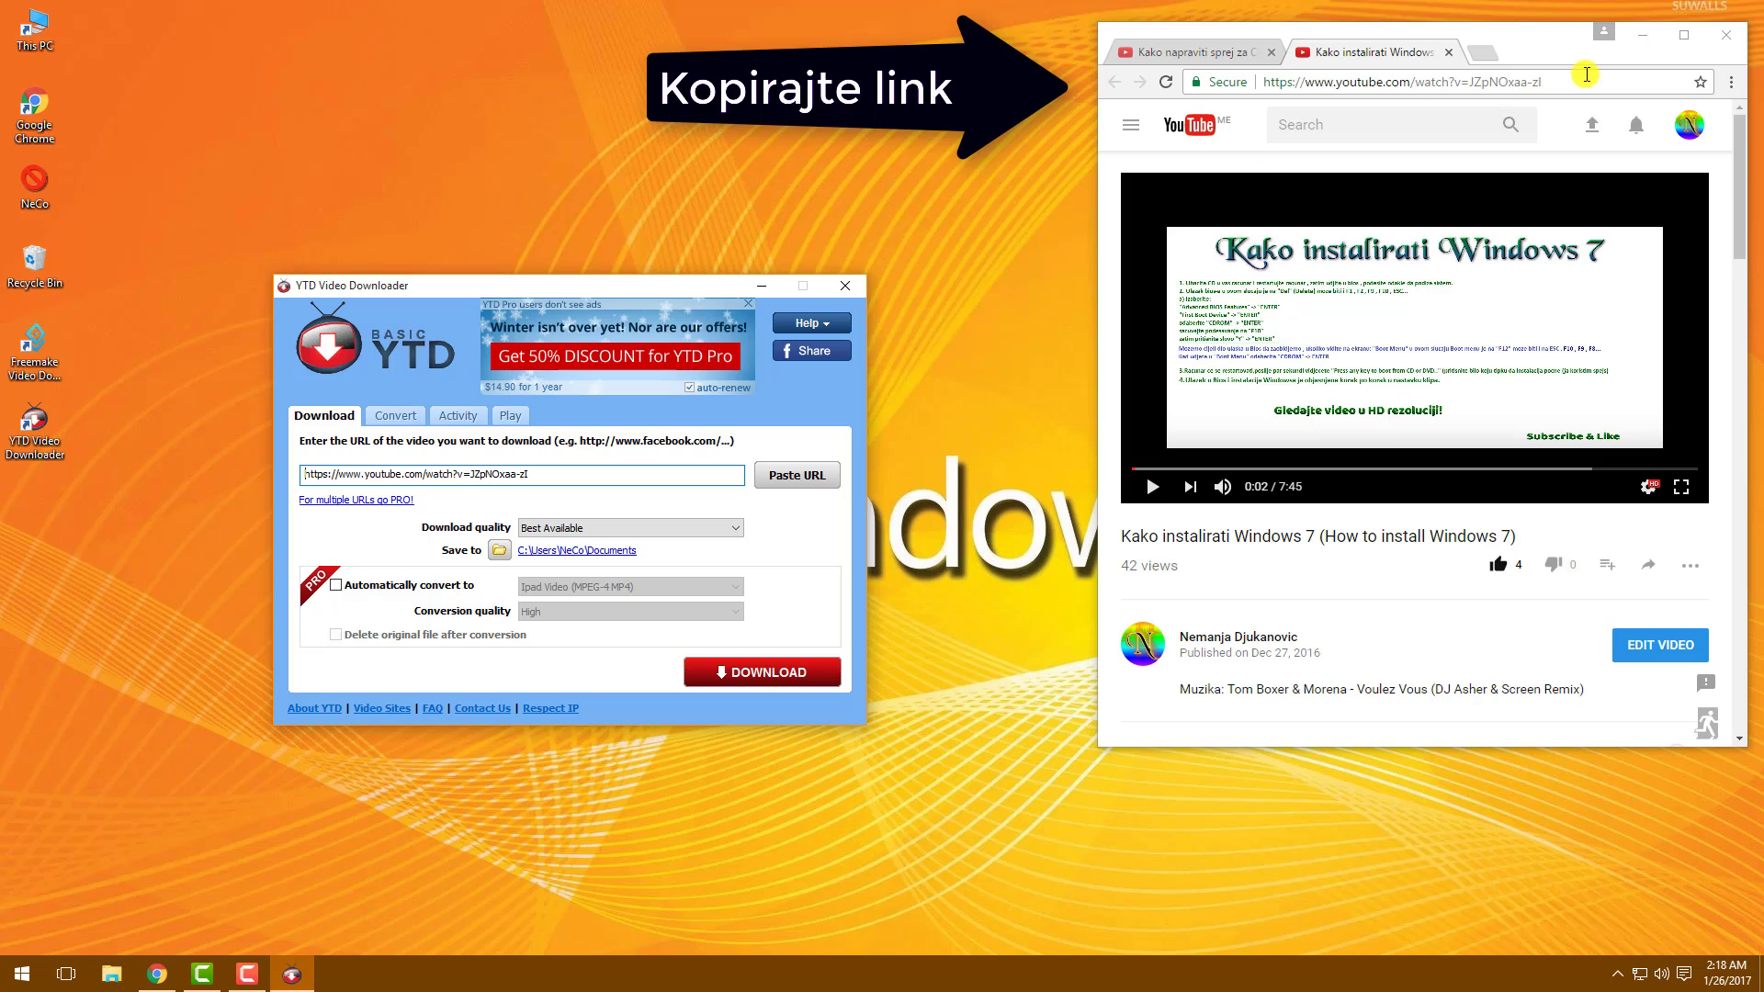
pyautogui.moveTo(1566, 81); pyautogui.dragTo(1261, 79)
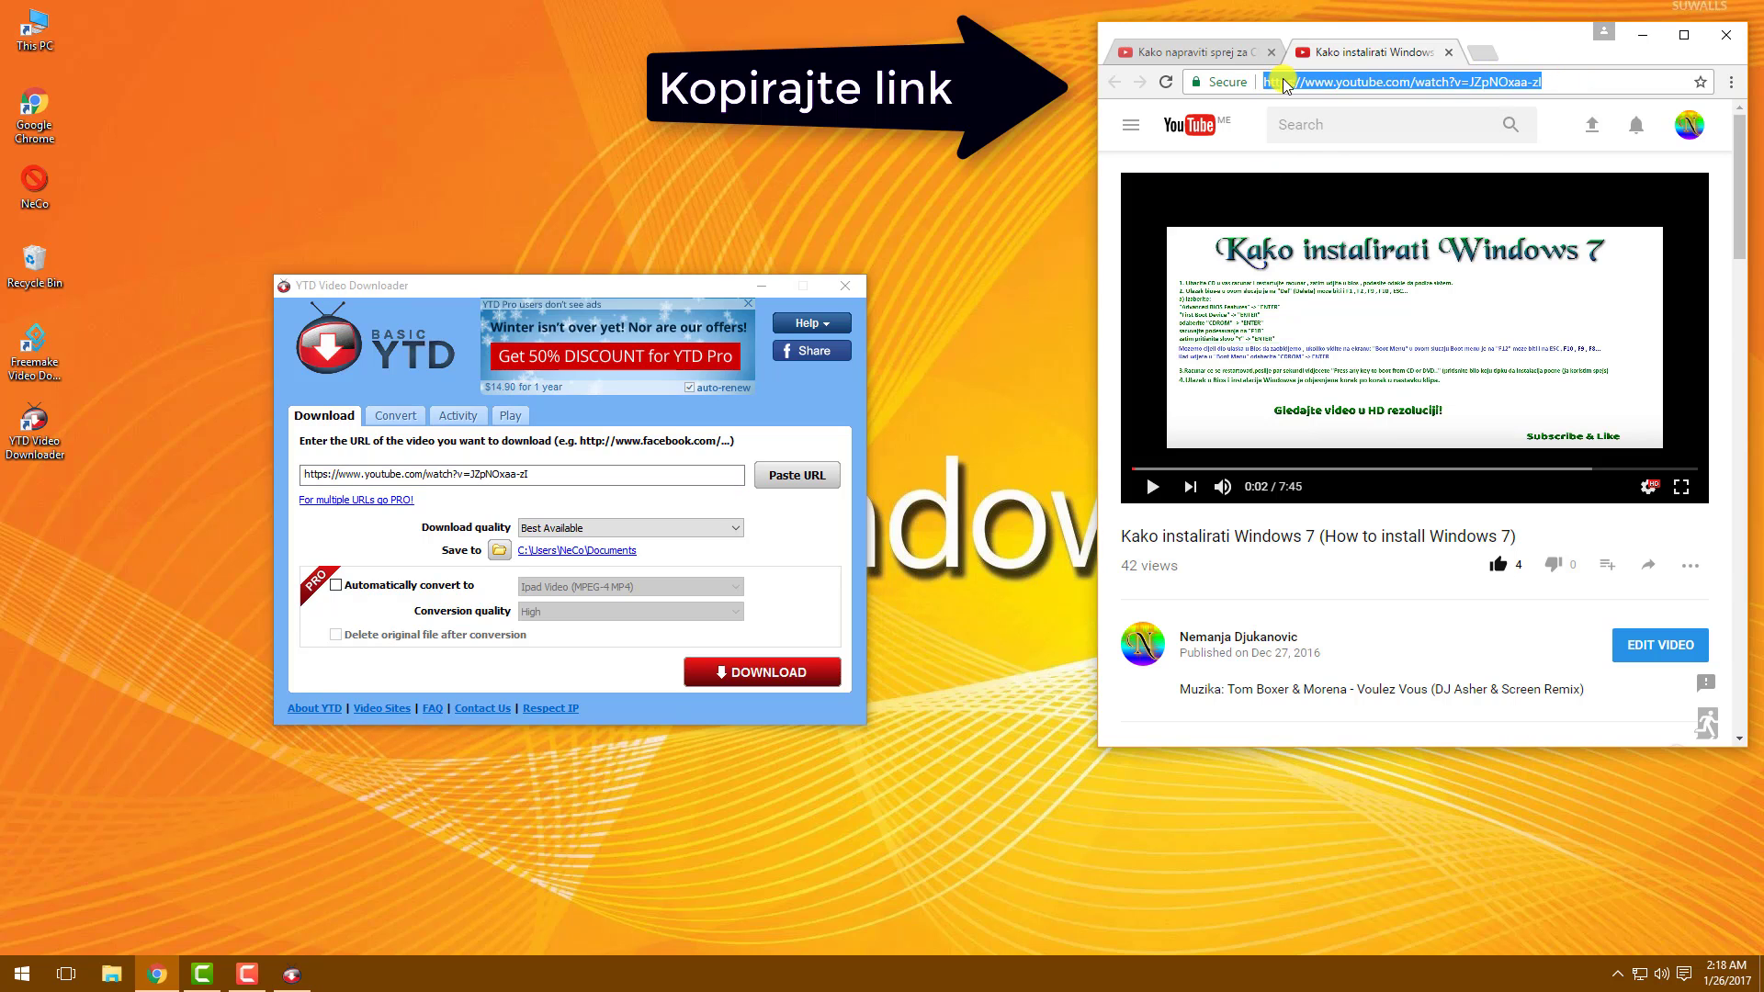
pyautogui.rightClick(1270, 80)
pyautogui.click(1309, 136)
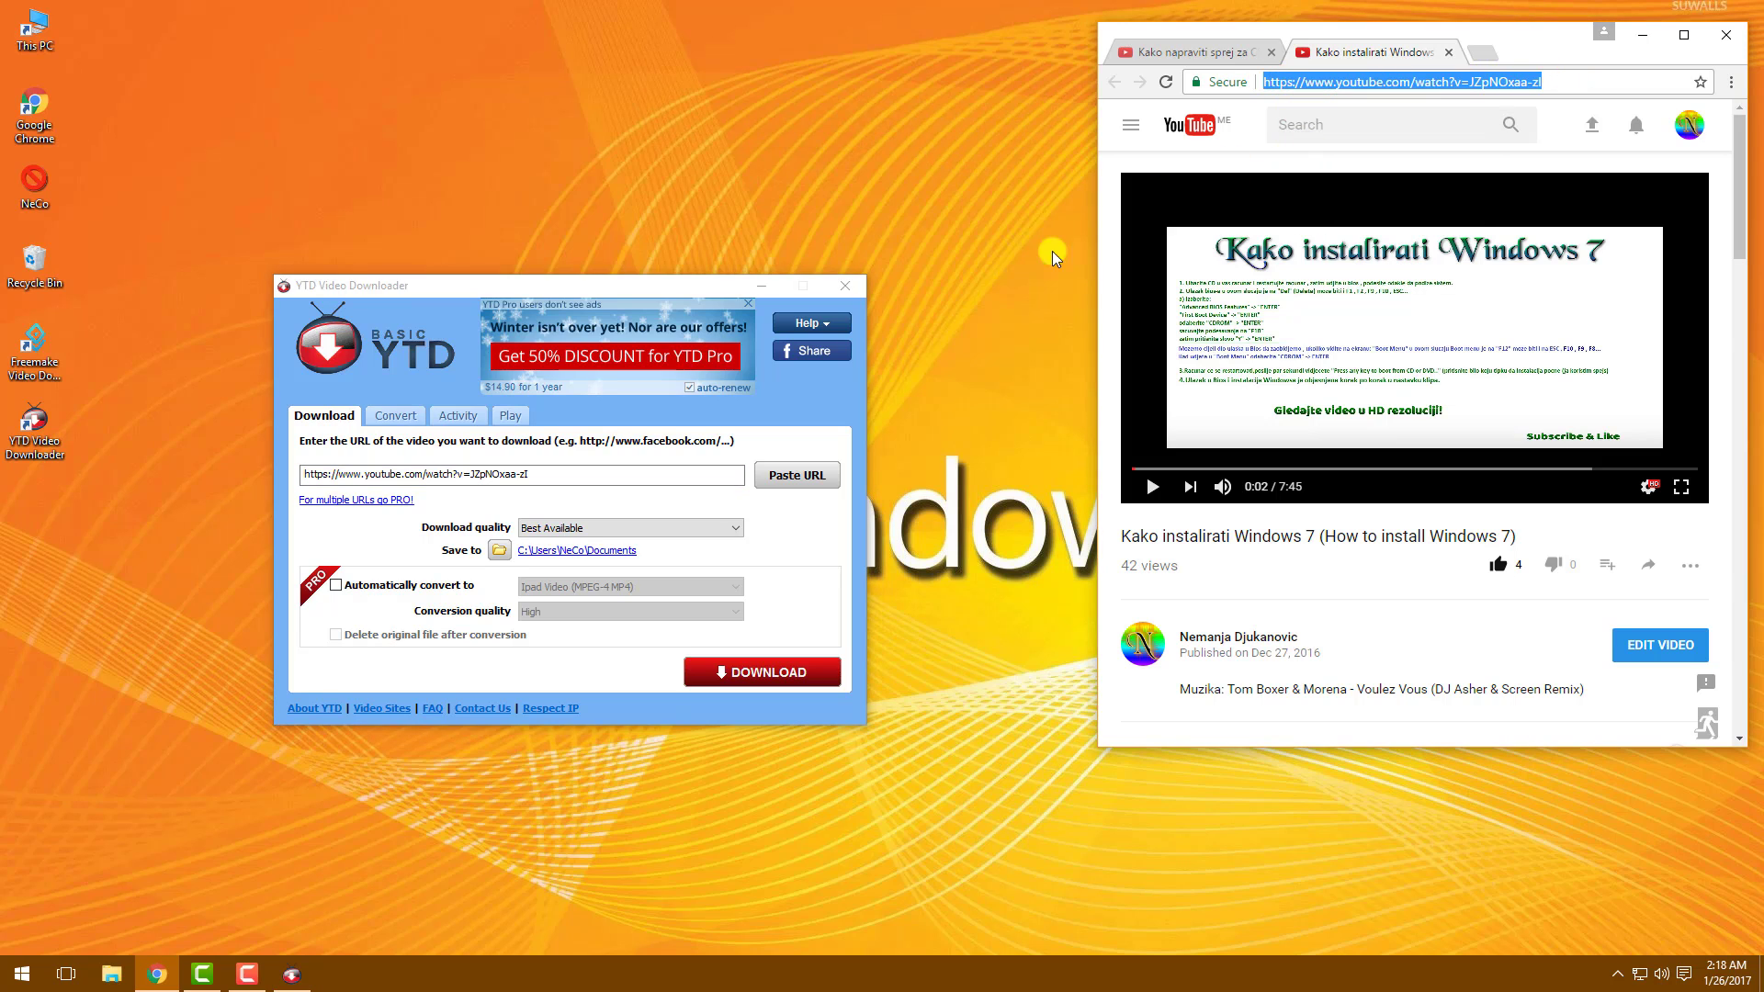
pyautogui.click(774, 478)
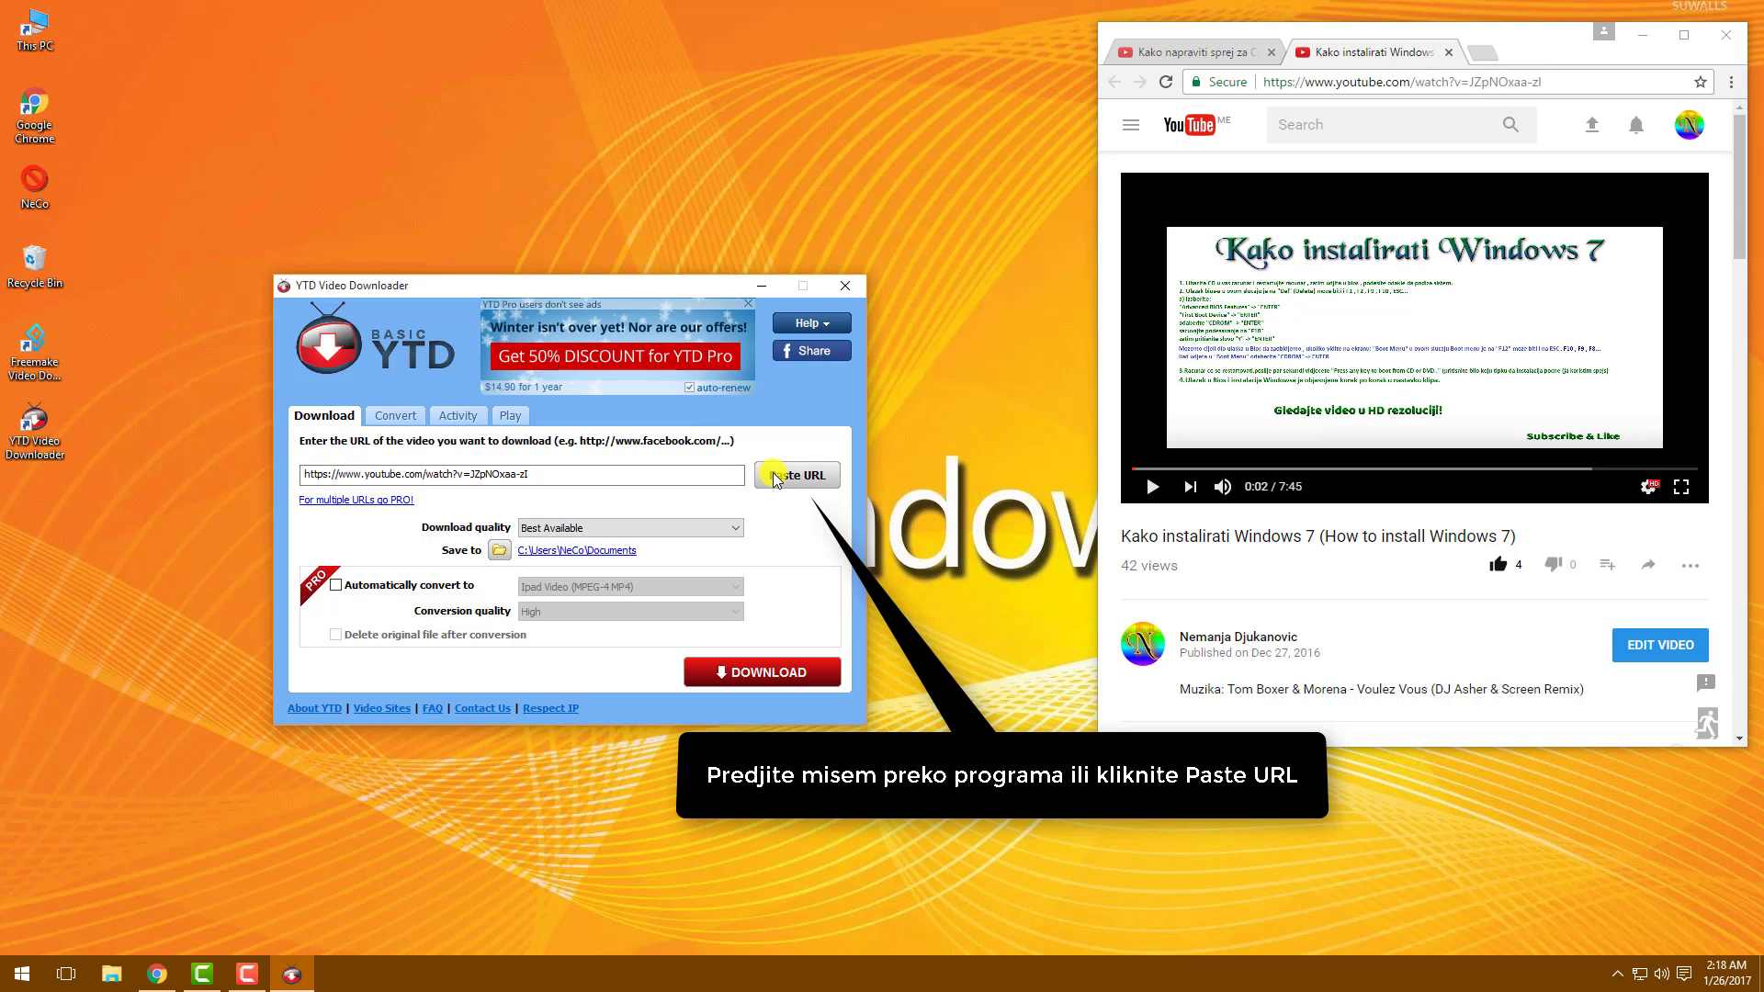
# Step: Download the Windows 7 video in 1080p Full HD quality to the Downloads folder under This PC
pyautogui.click(689, 529)
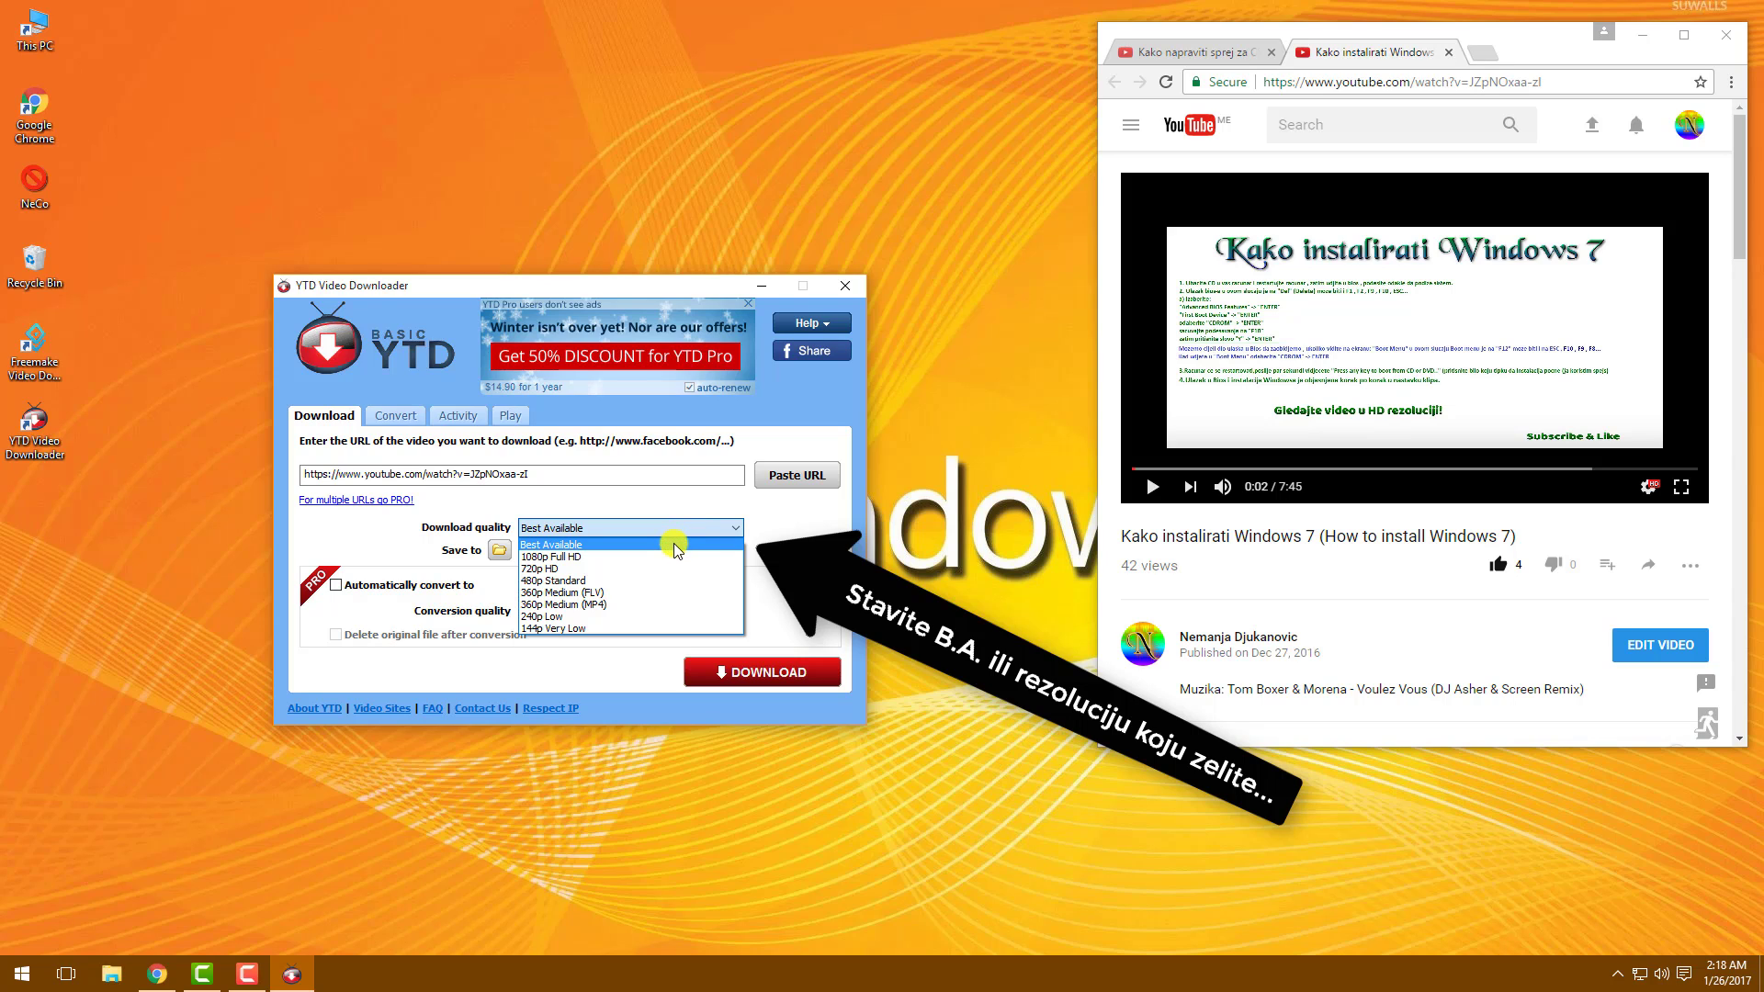
pyautogui.click(670, 558)
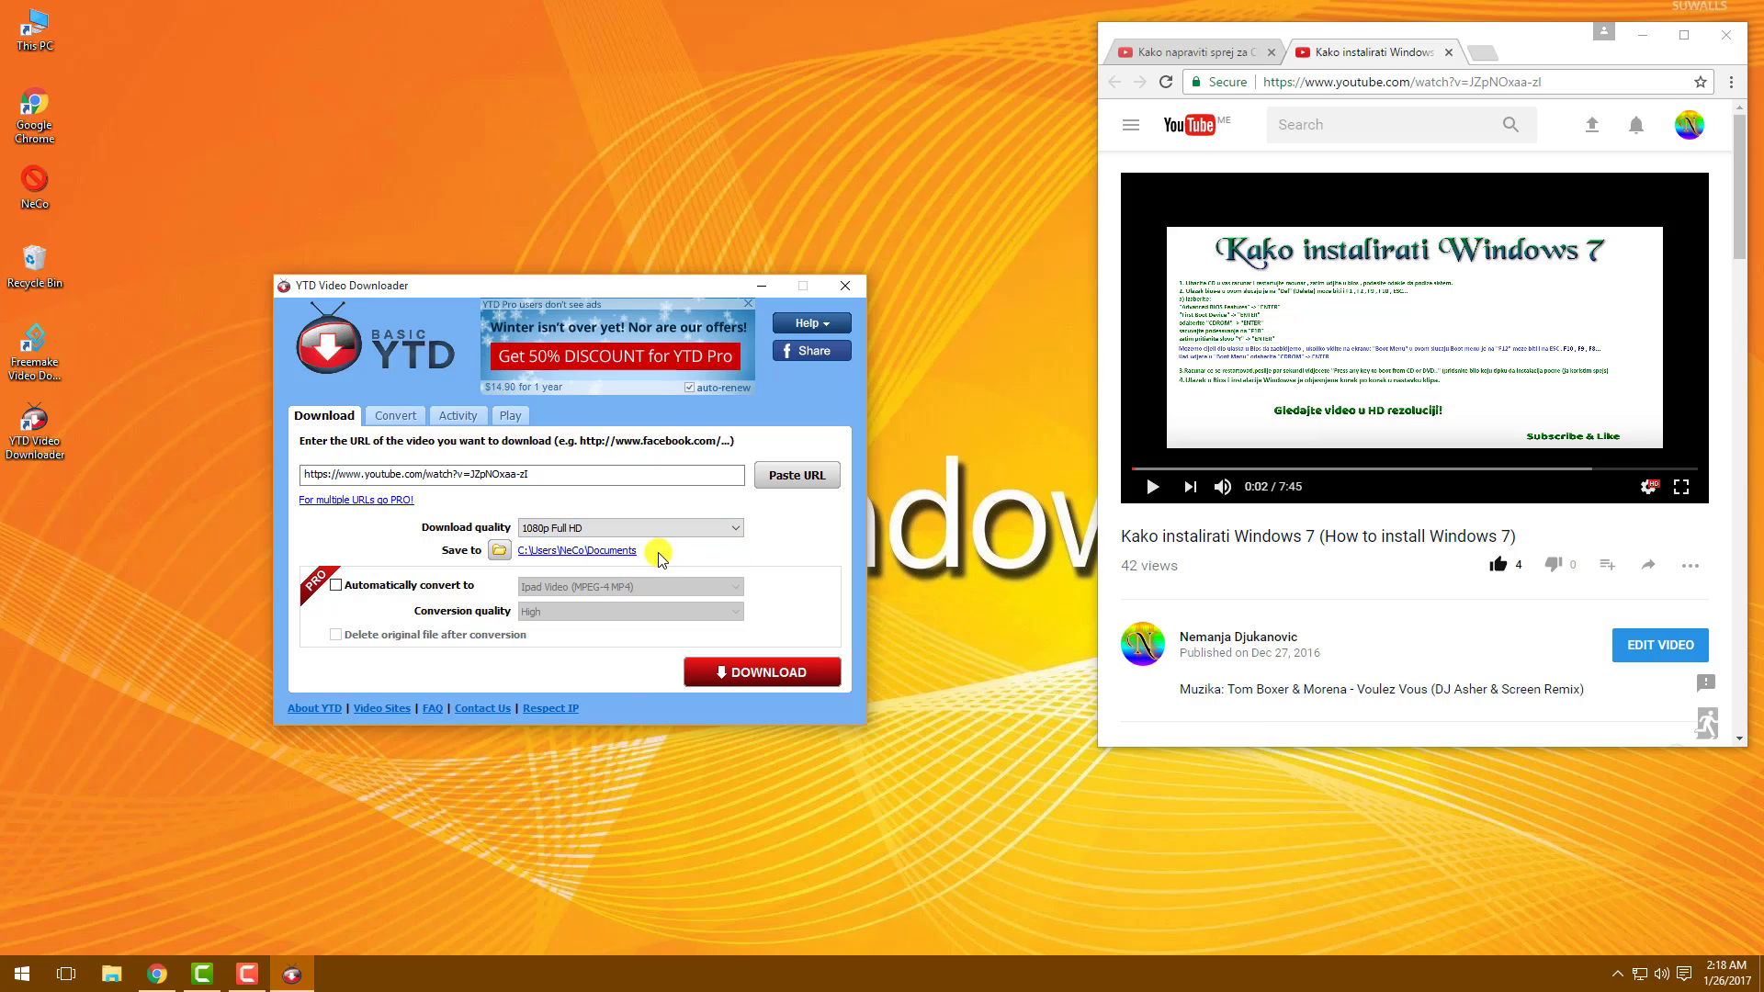
pyautogui.click(498, 551)
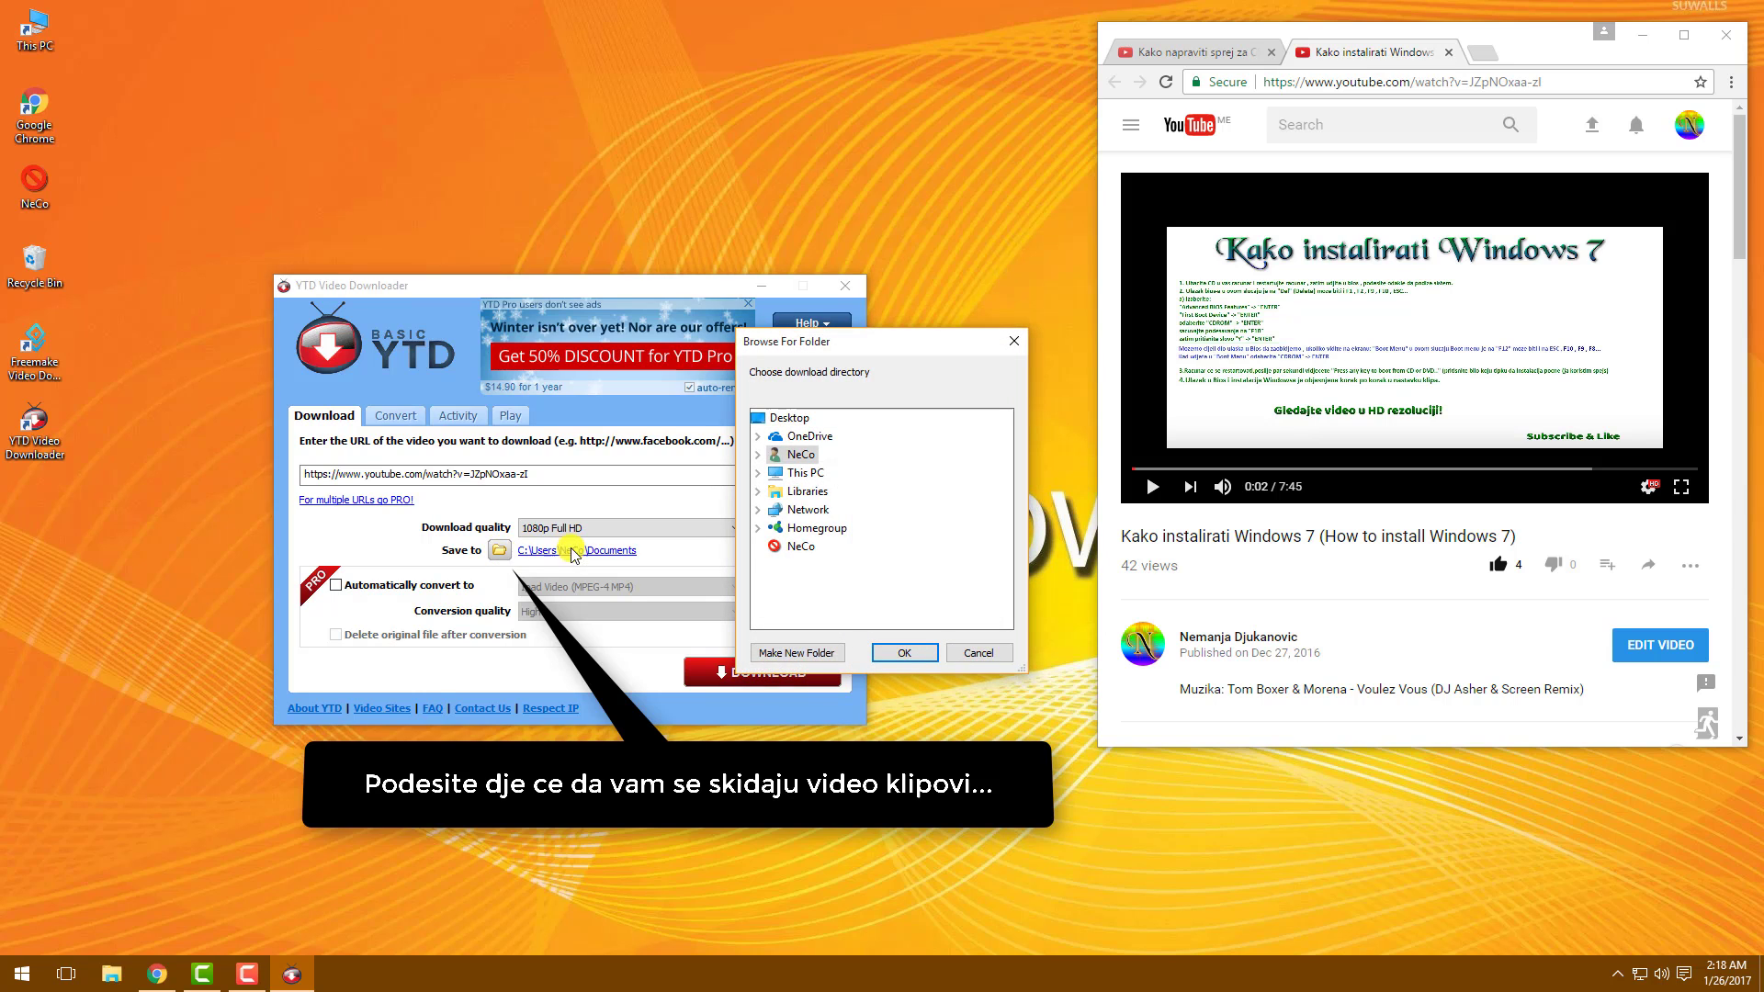
pyautogui.doubleClick(808, 473)
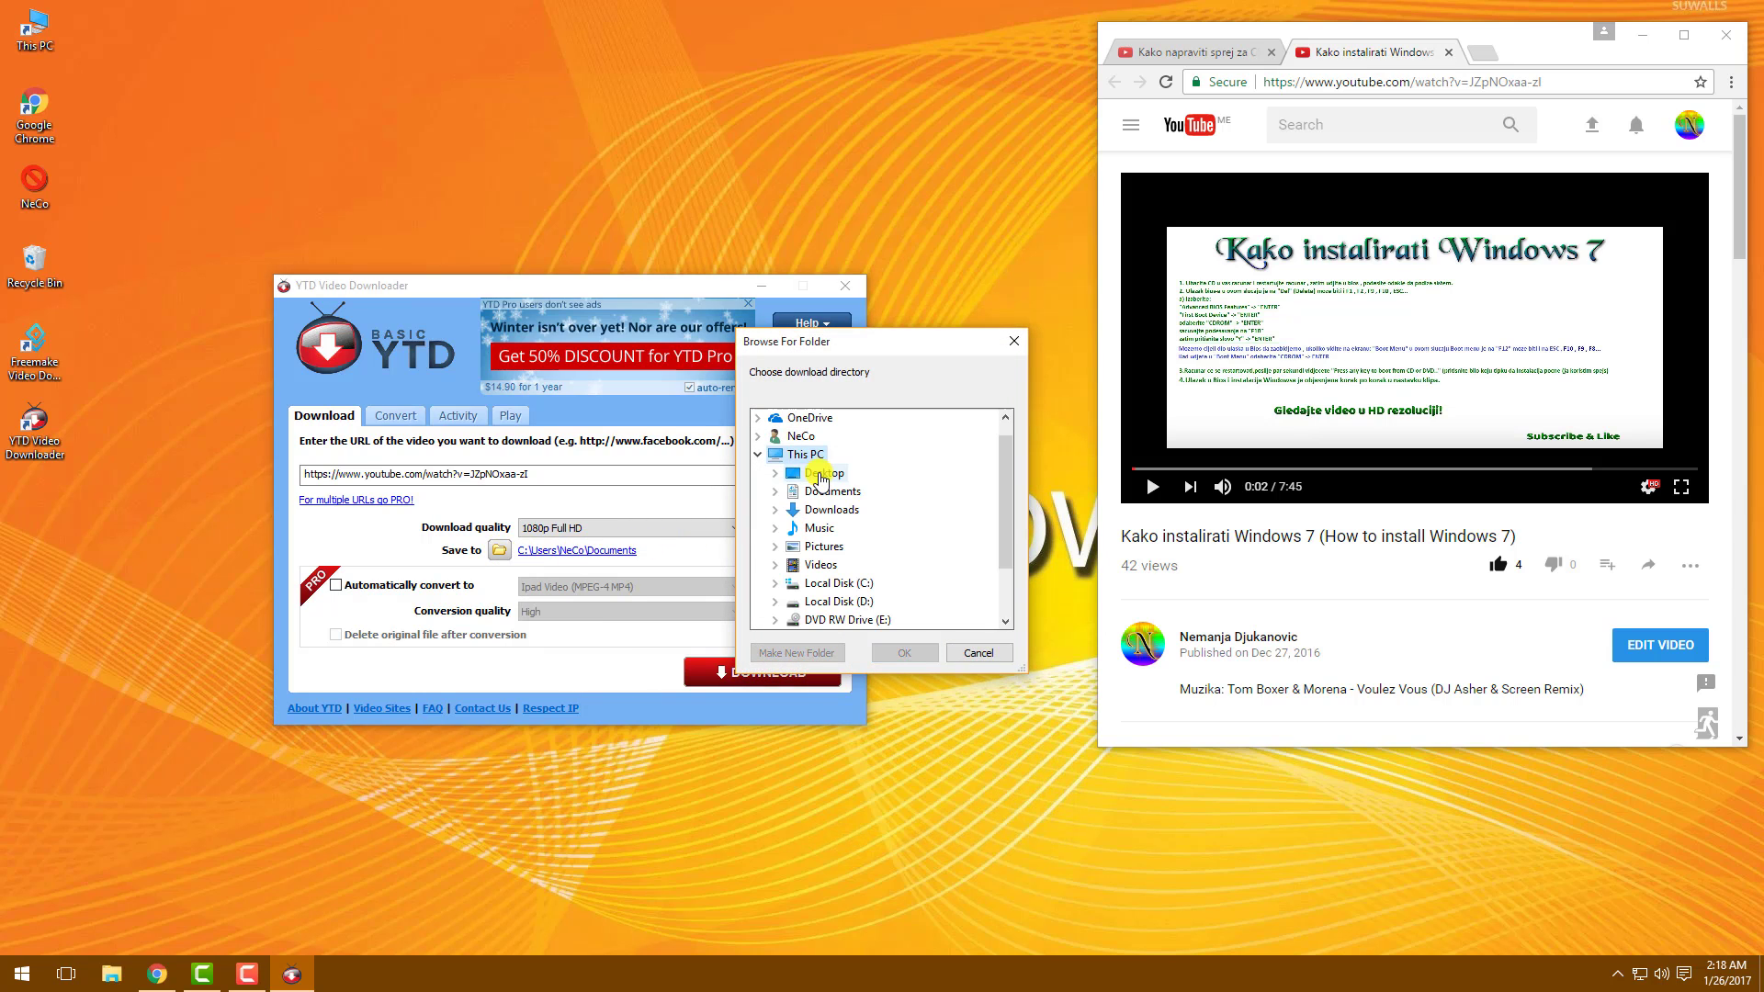
pyautogui.click(825, 510)
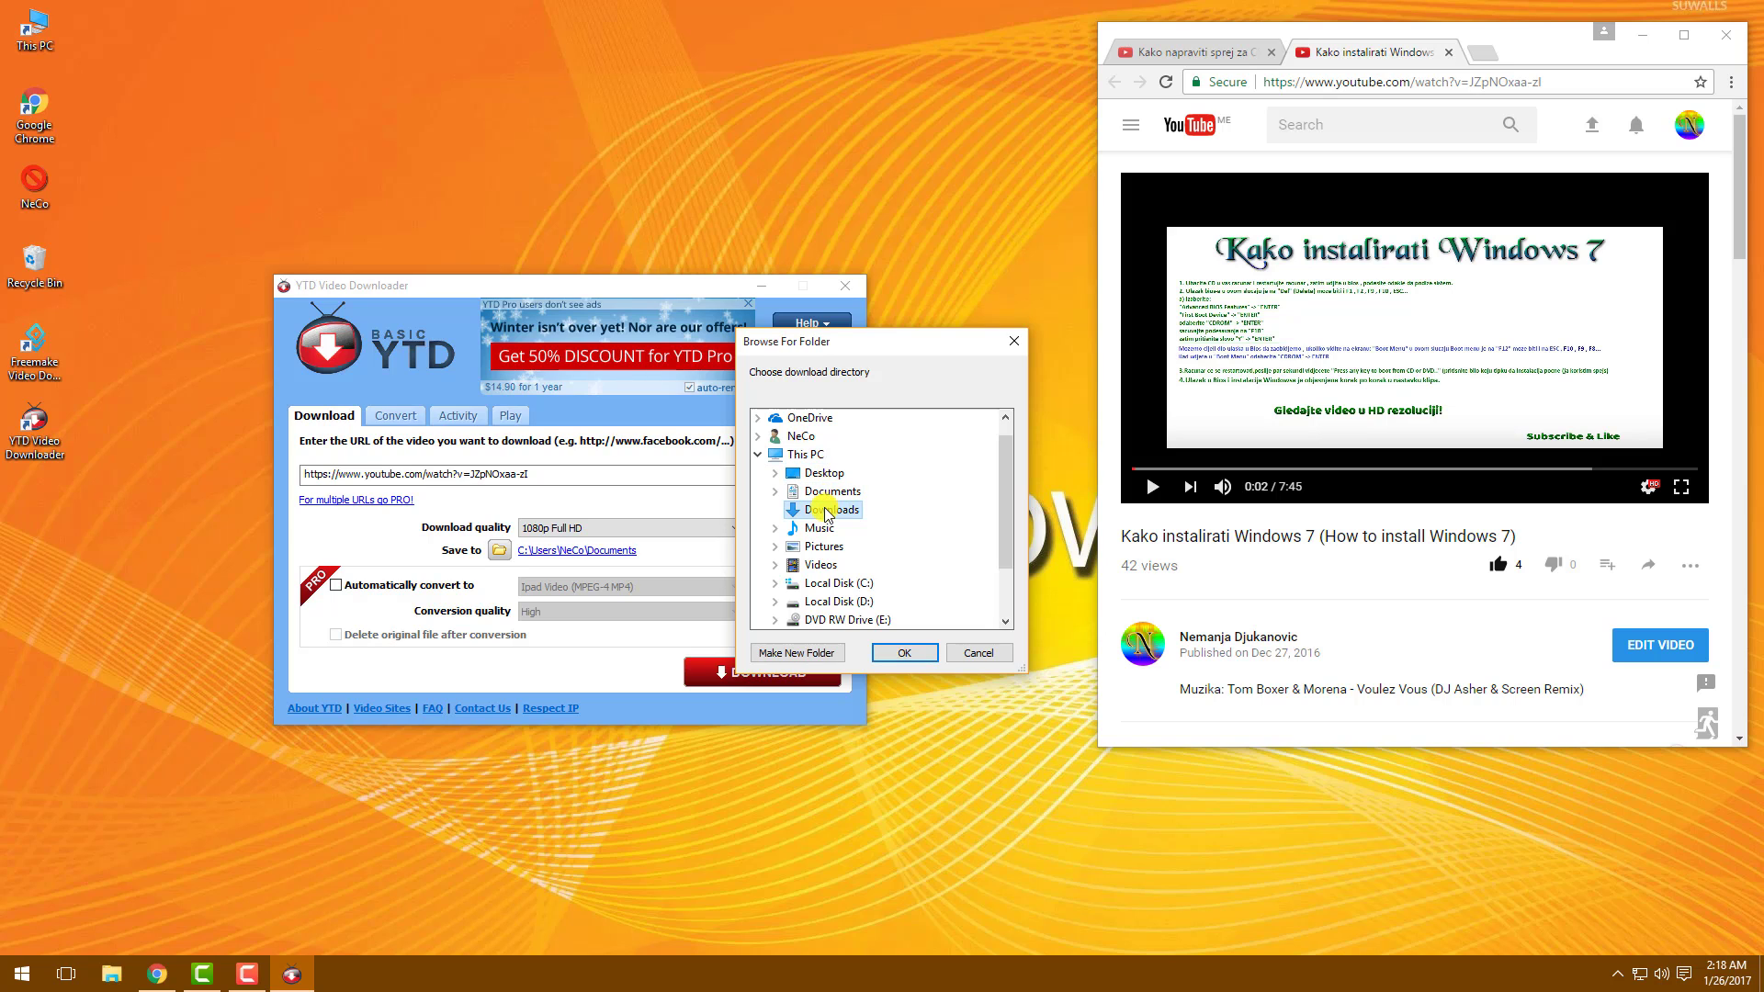
pyautogui.click(899, 654)
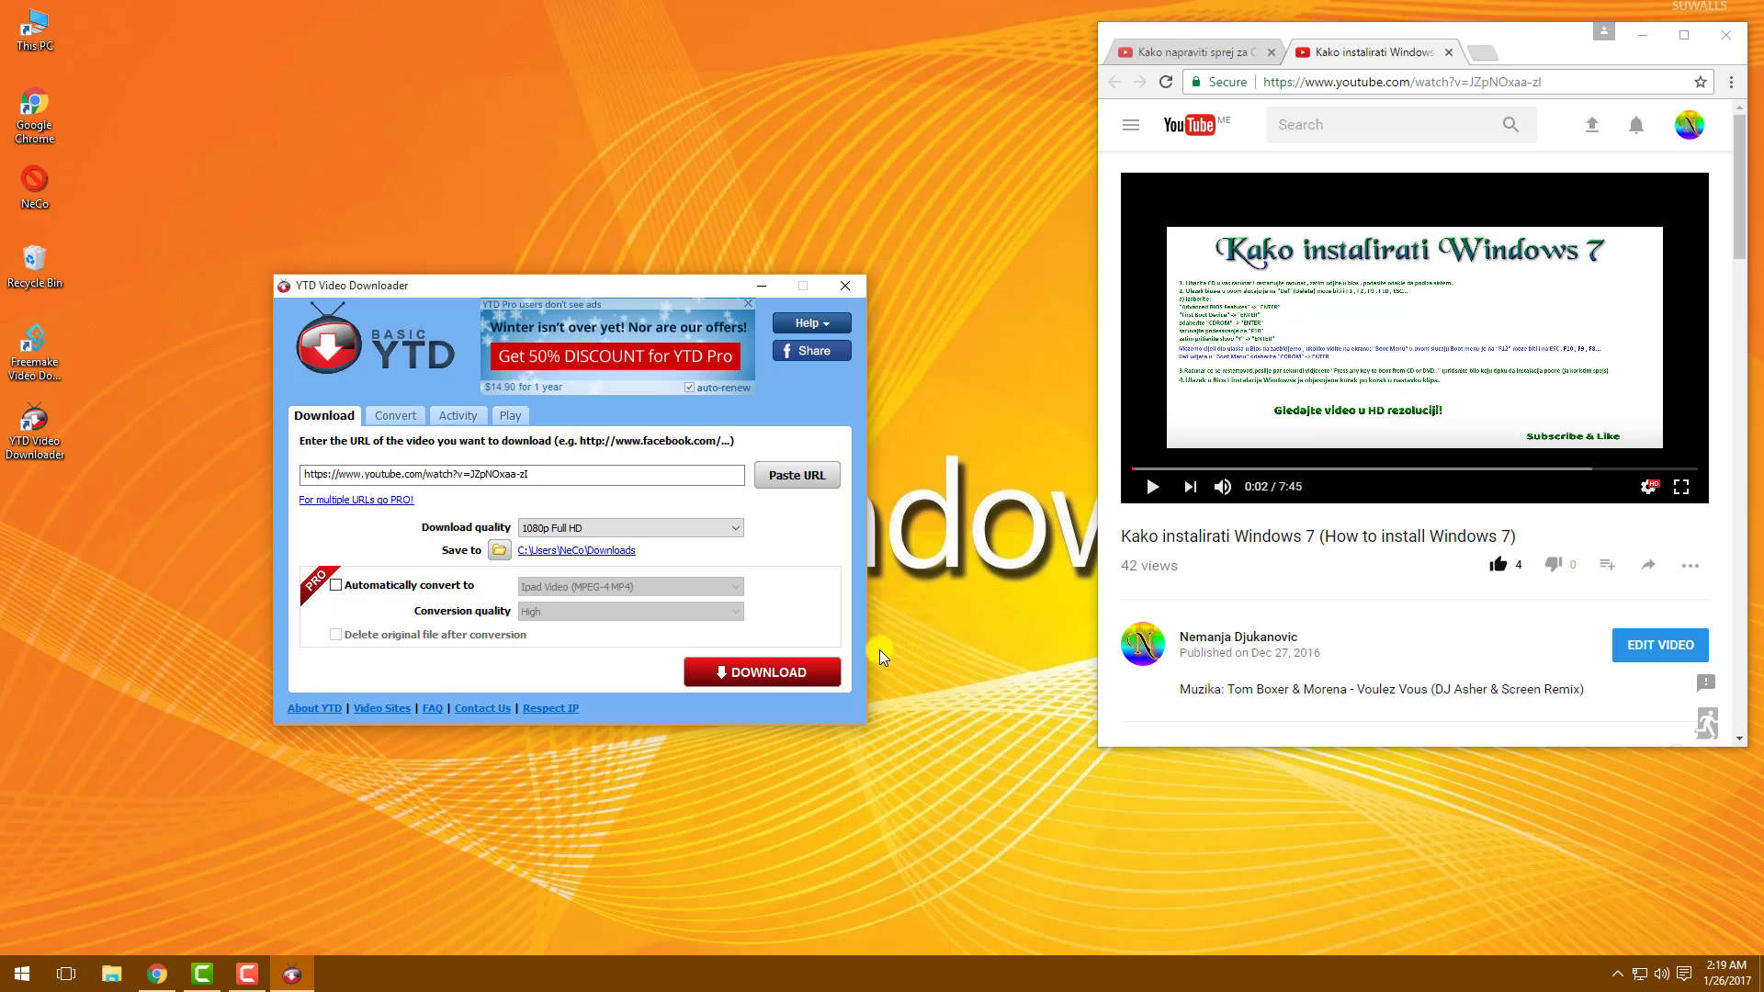
pyautogui.click(761, 673)
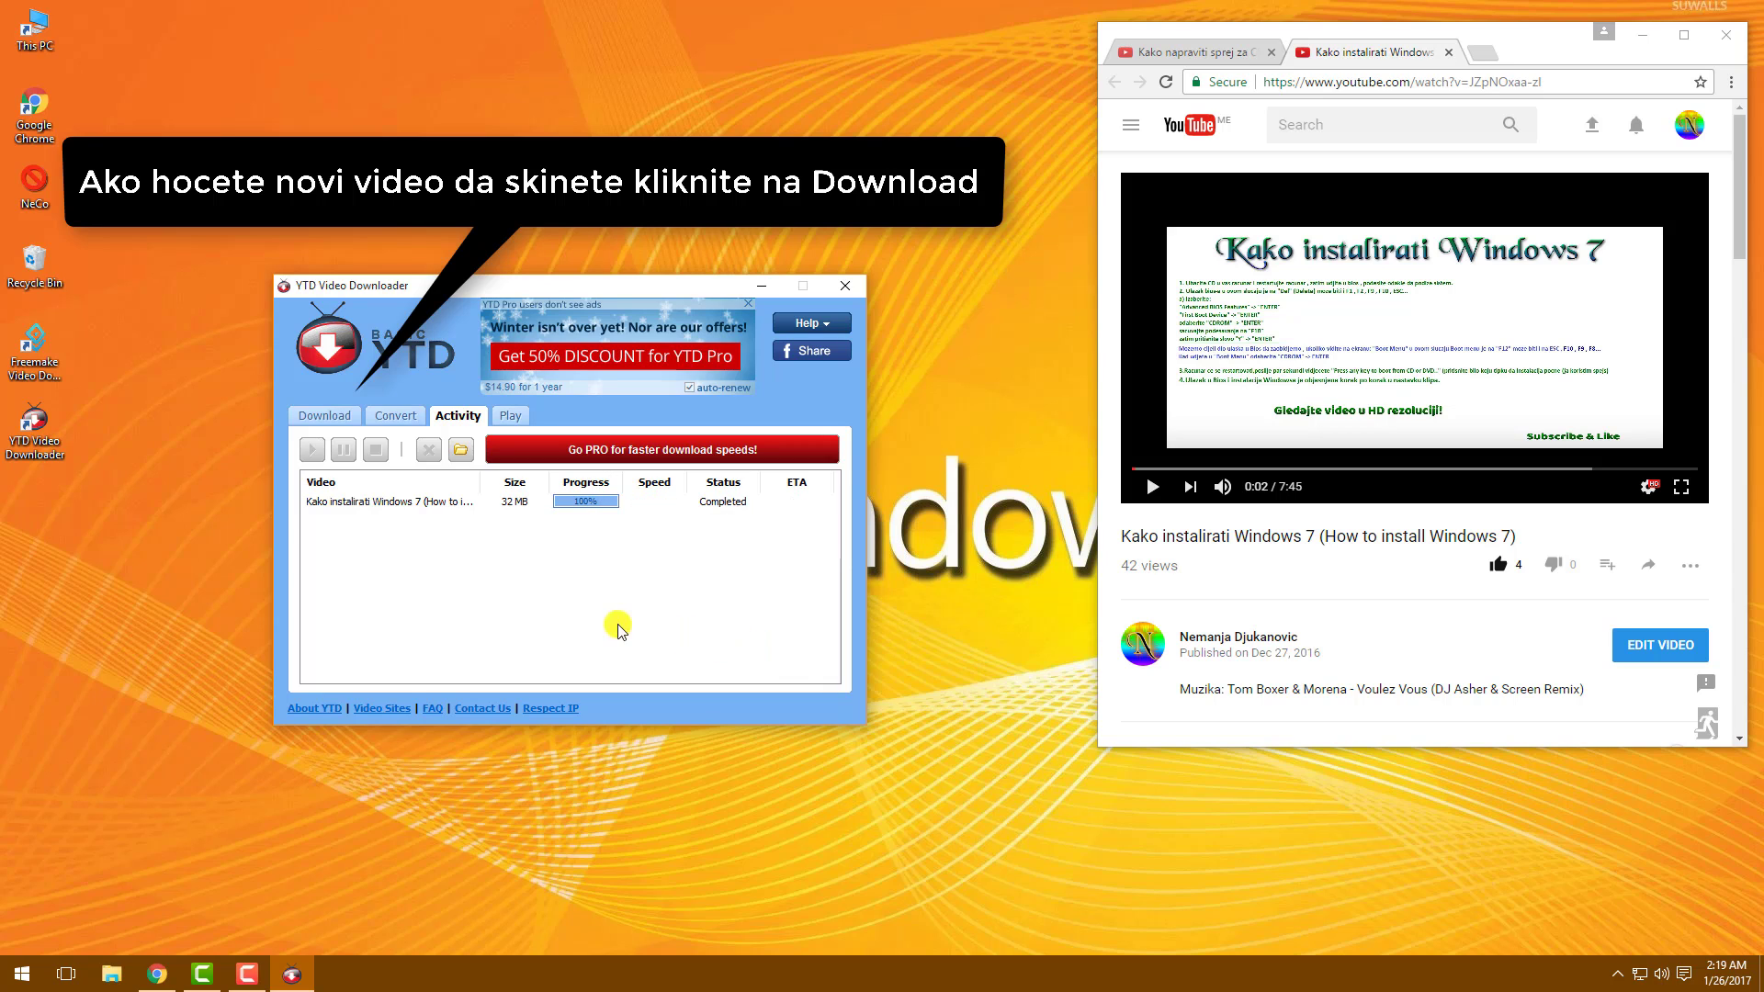
# Step: Copy the link of the "Kako napraviti sprej za CS 1.6" video and download it with YTD Video Downloader
pyautogui.click(321, 416)
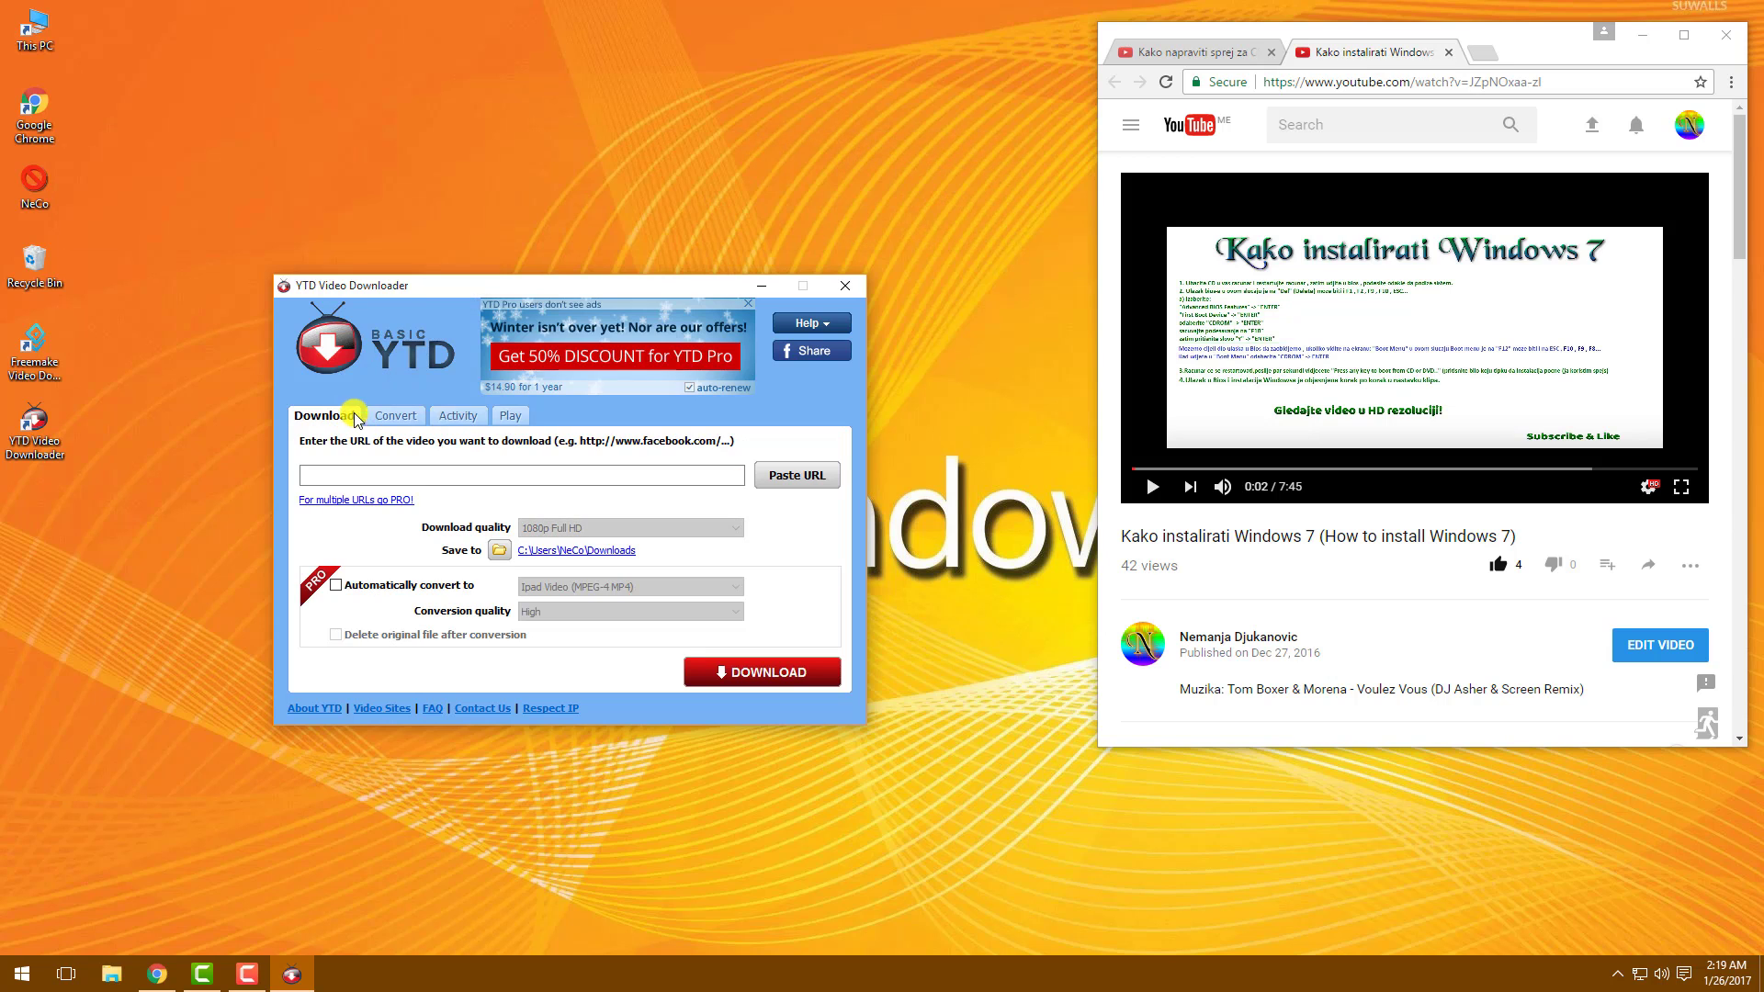
pyautogui.click(1220, 53)
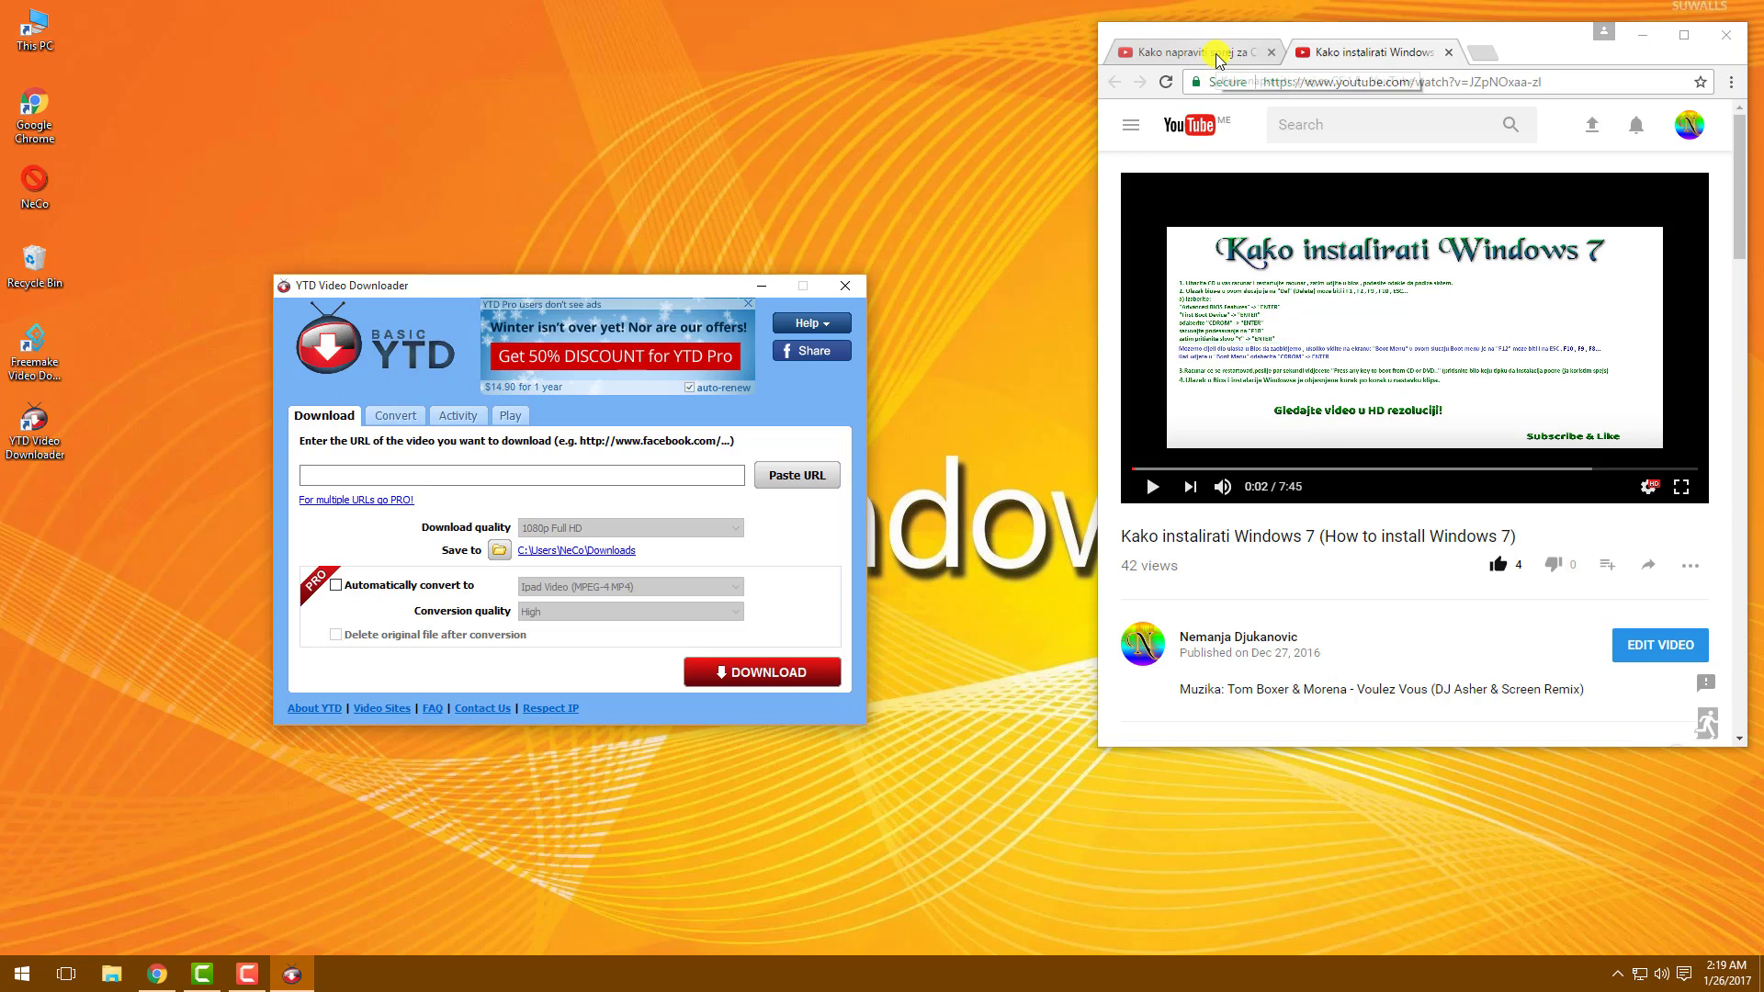
pyautogui.rightClick(1311, 84)
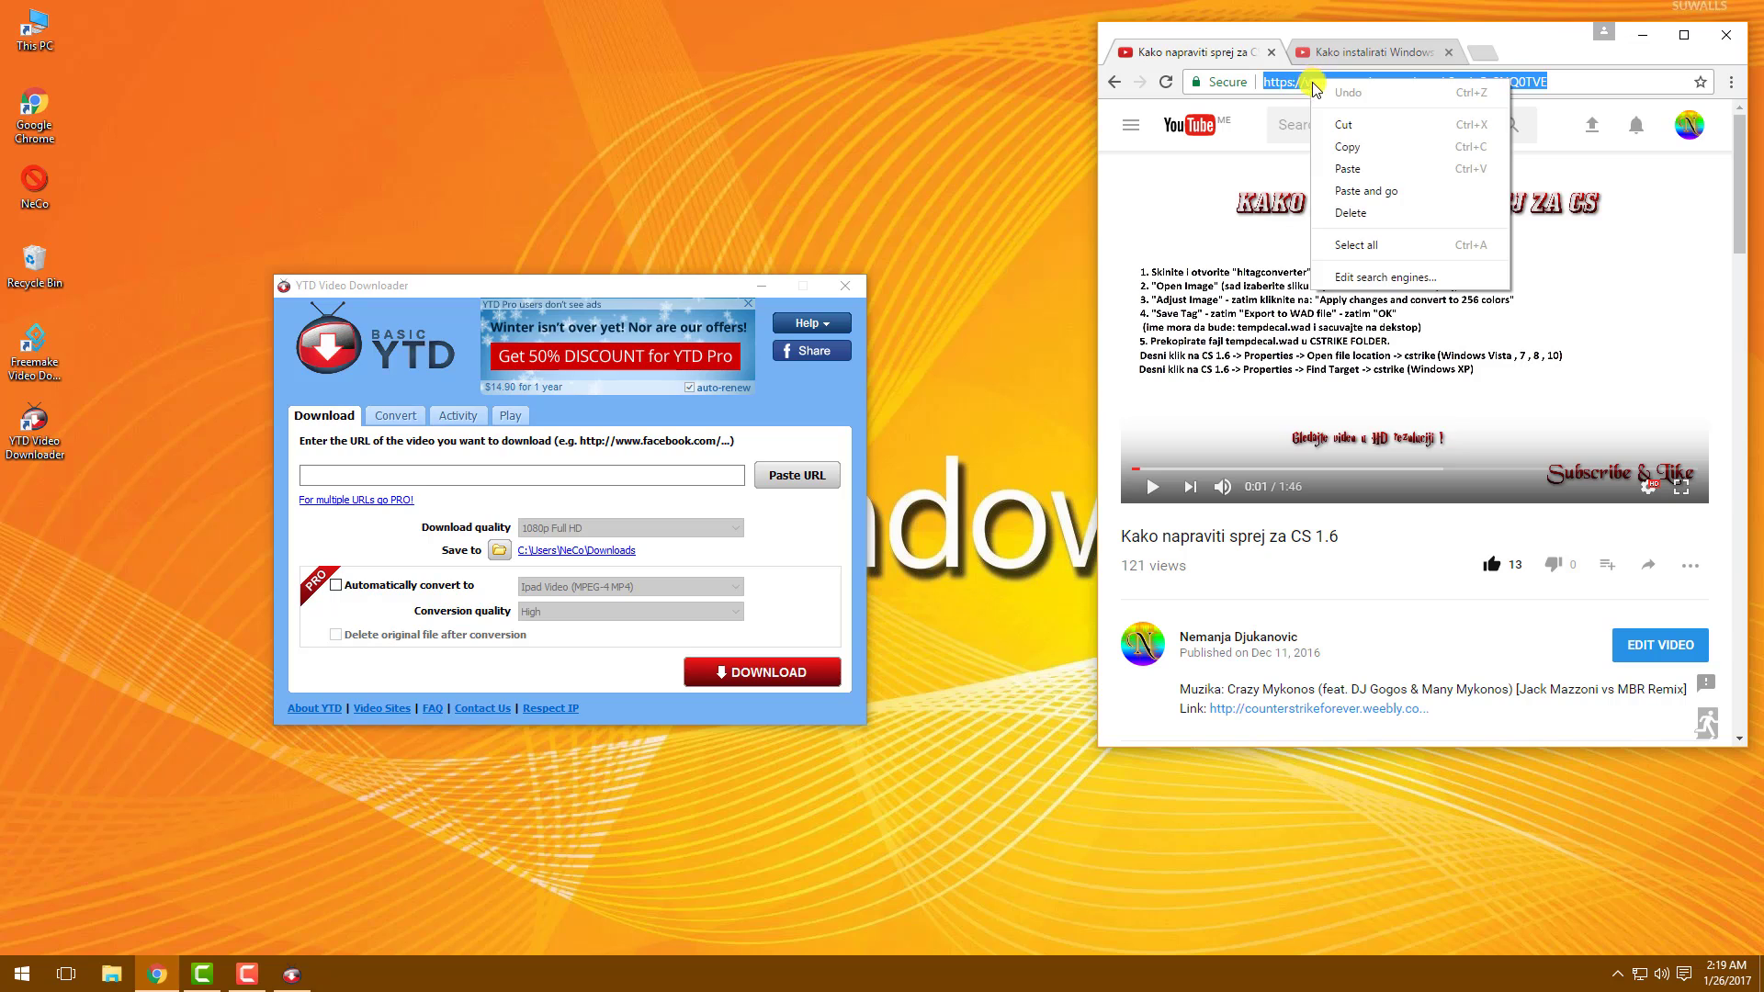
pyautogui.click(1335, 148)
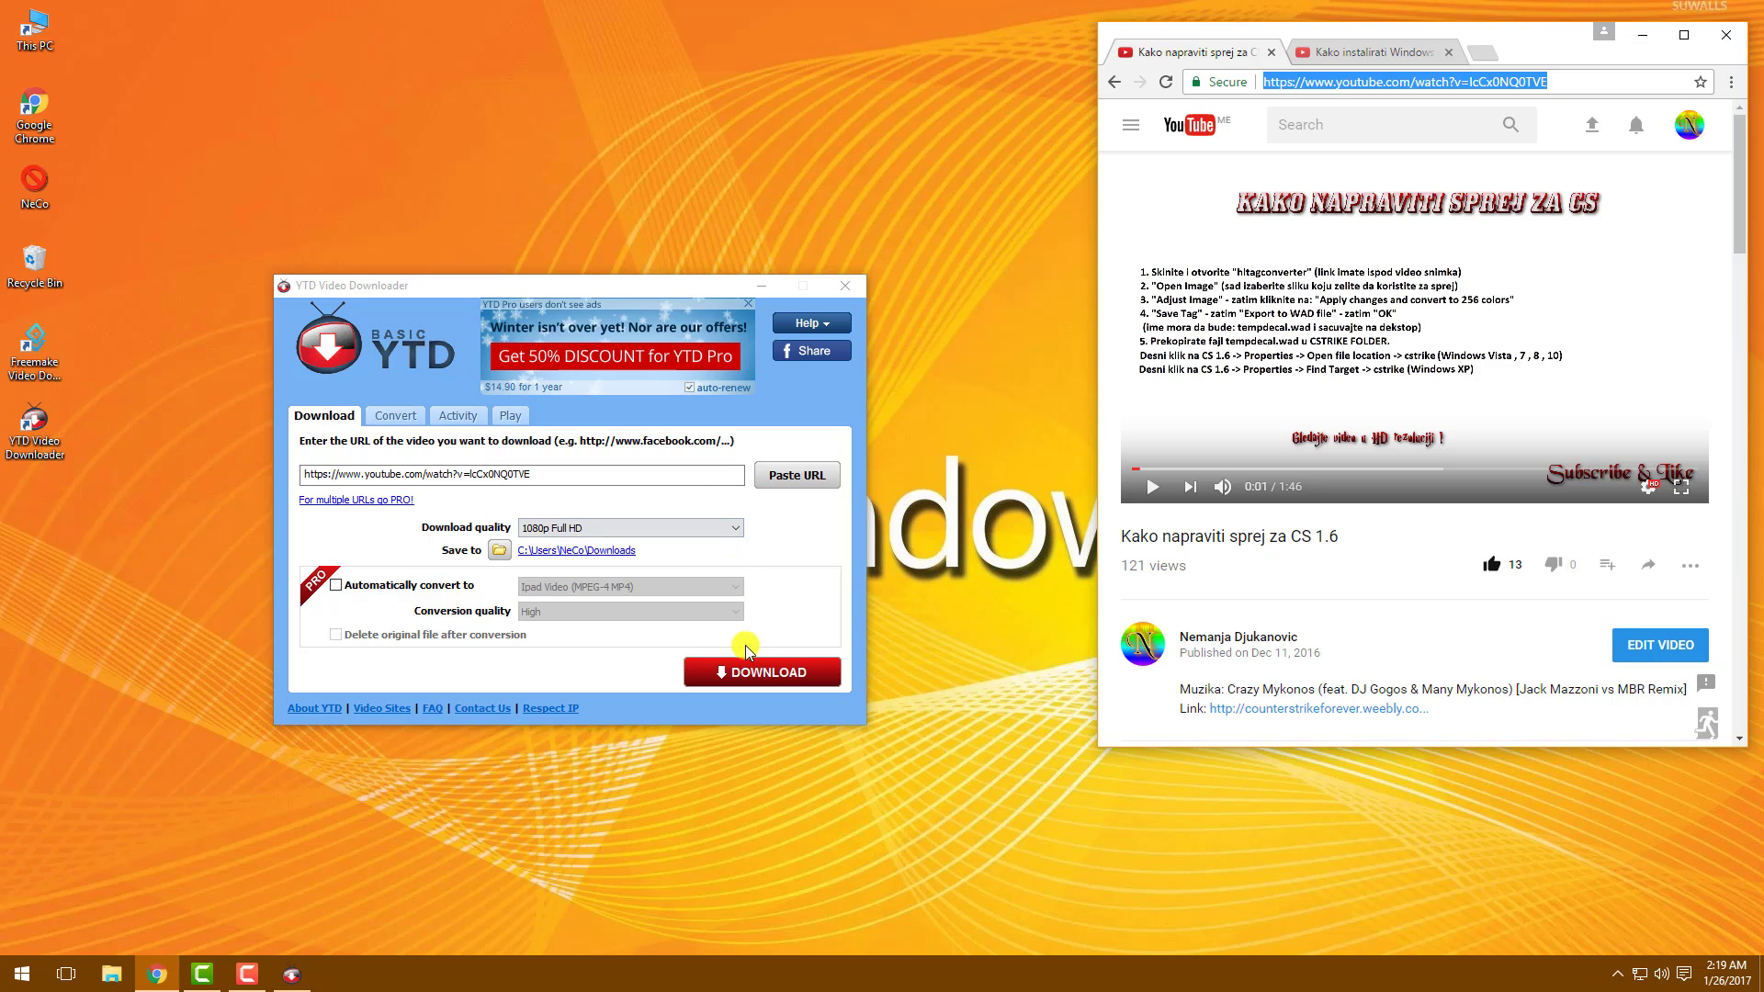
pyautogui.click(751, 676)
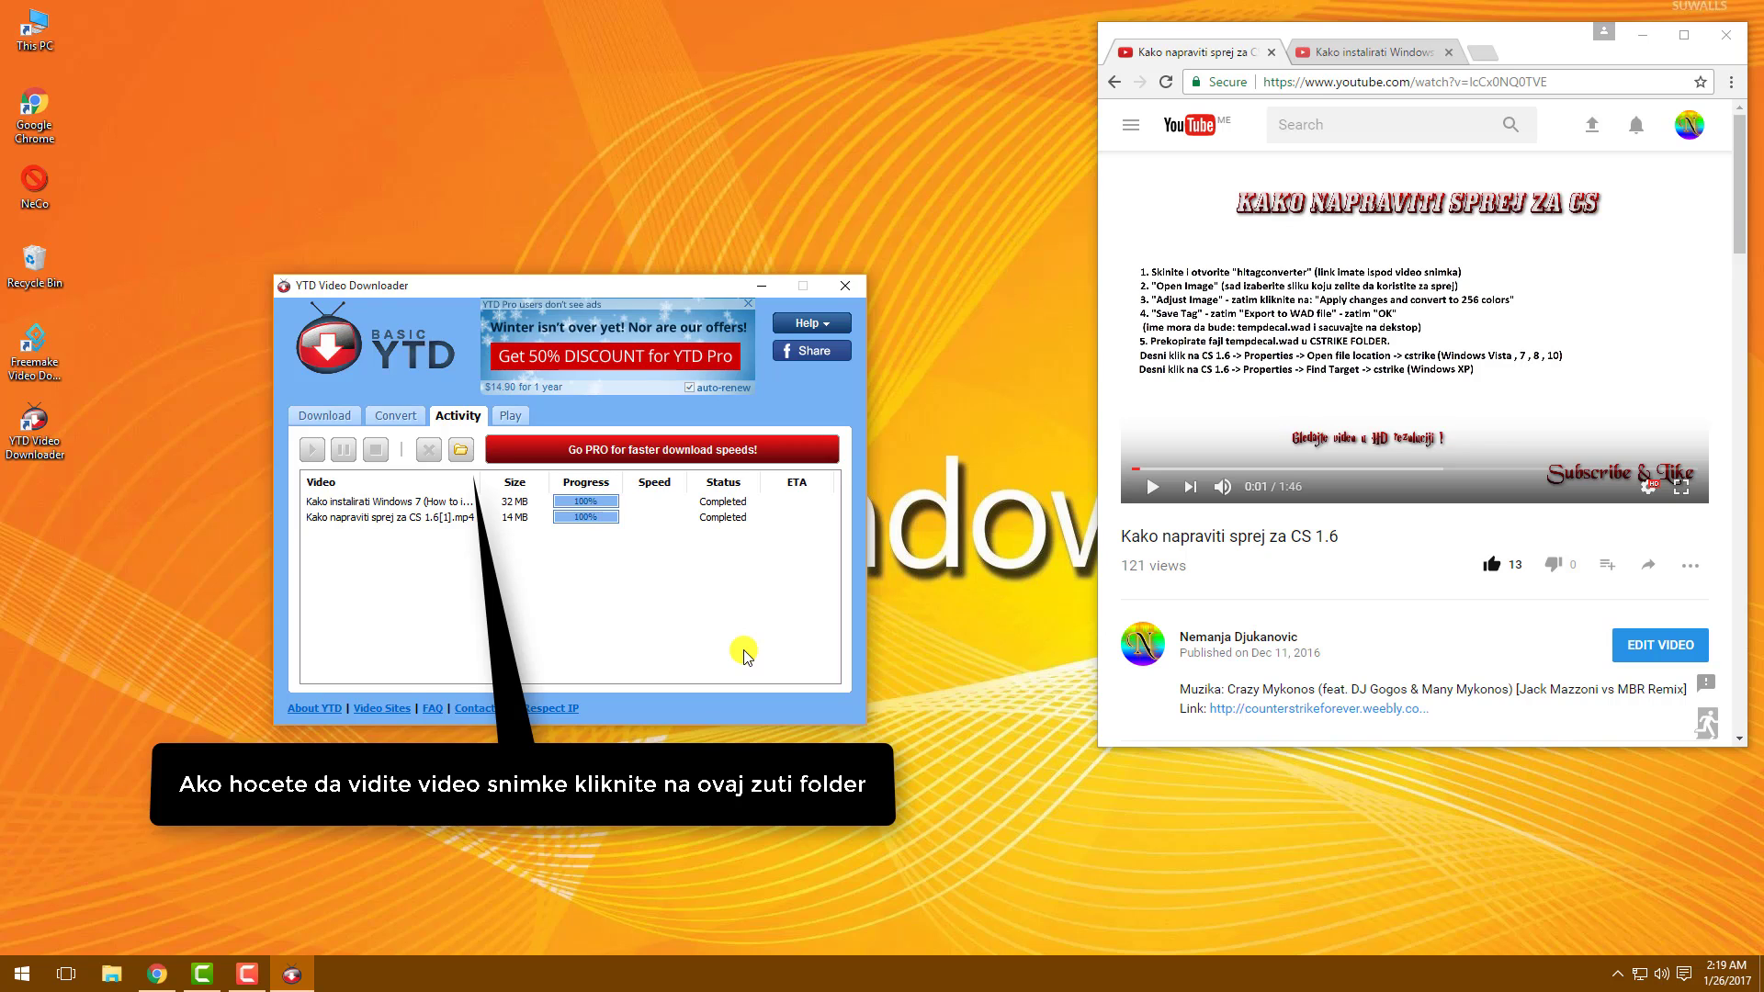
# Step: Open YTD's download folder to view the saved videos, and close the folder, YTD and browser windows
pyautogui.click(467, 451)
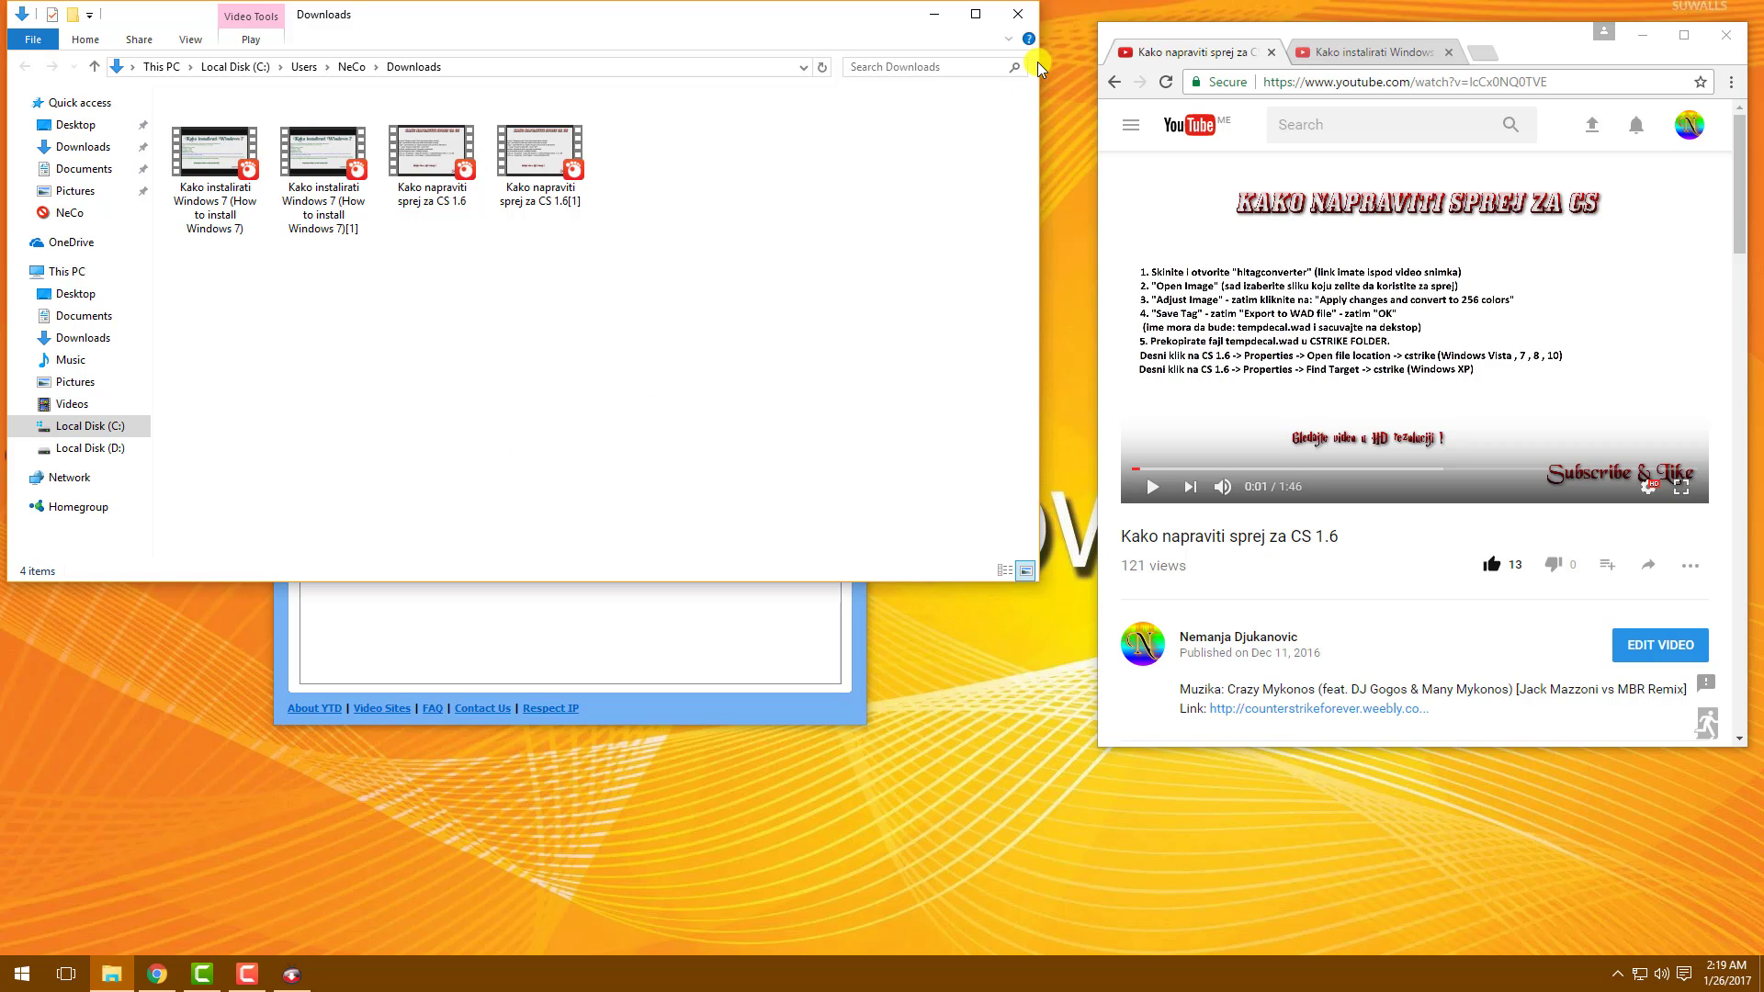
pyautogui.click(1027, 15)
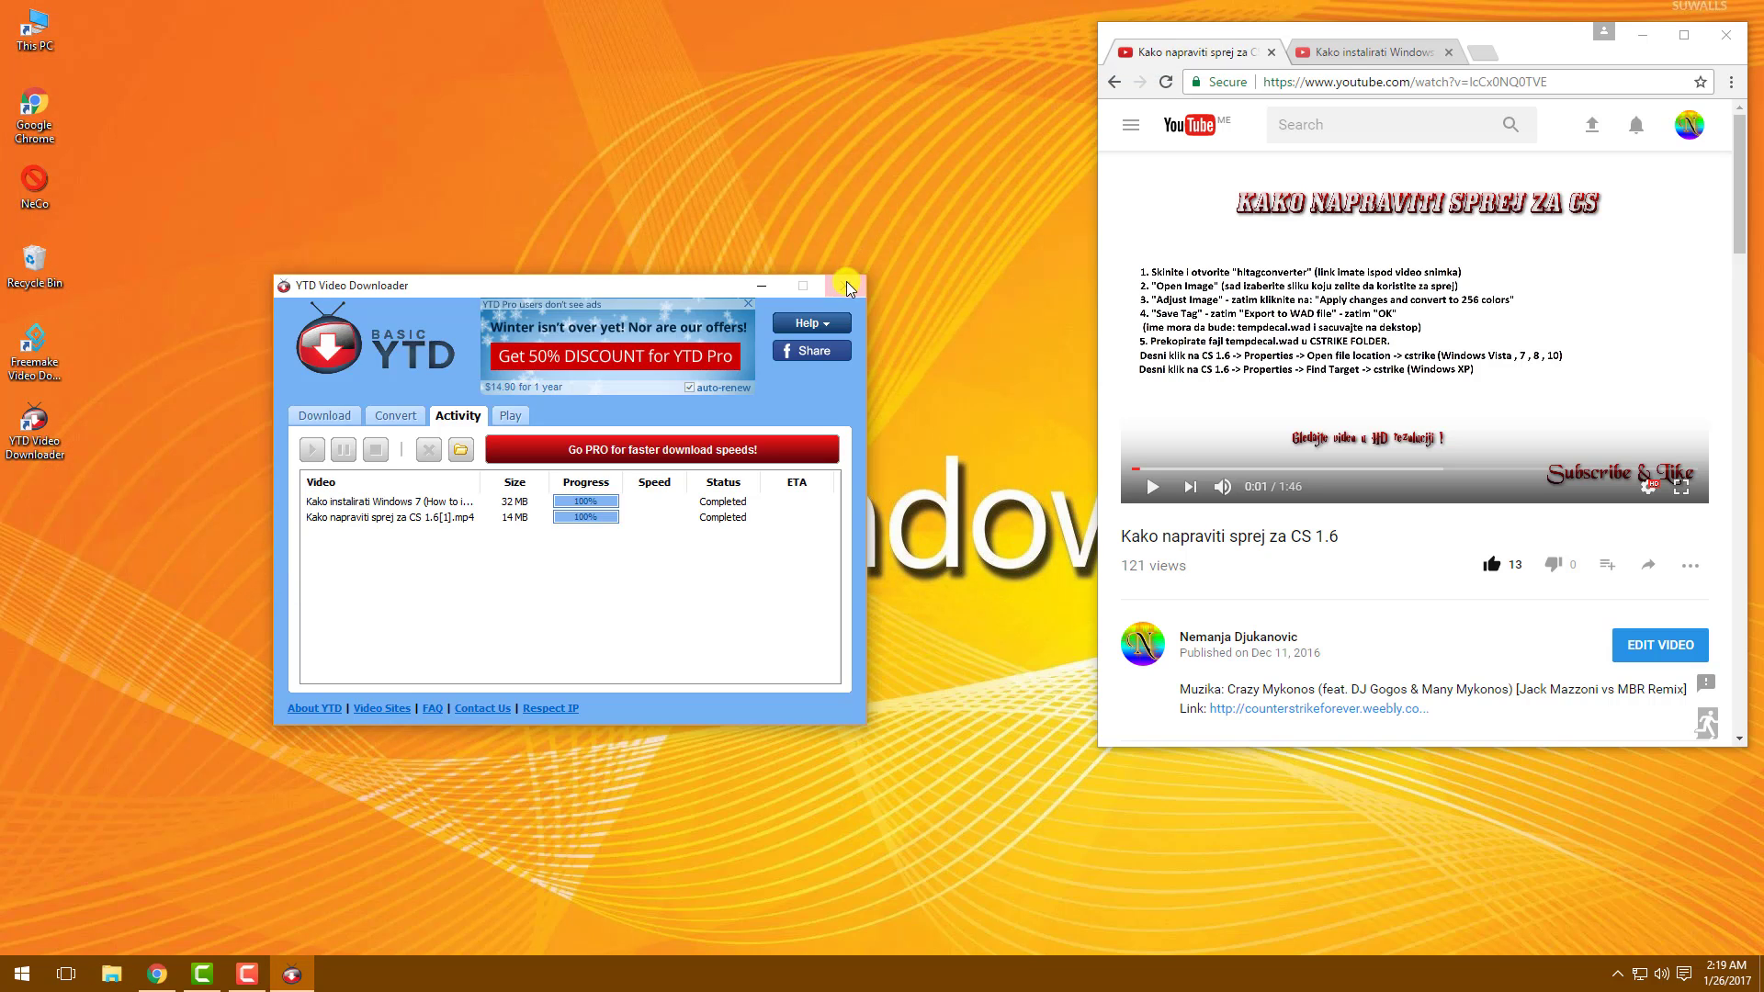
pyautogui.click(846, 284)
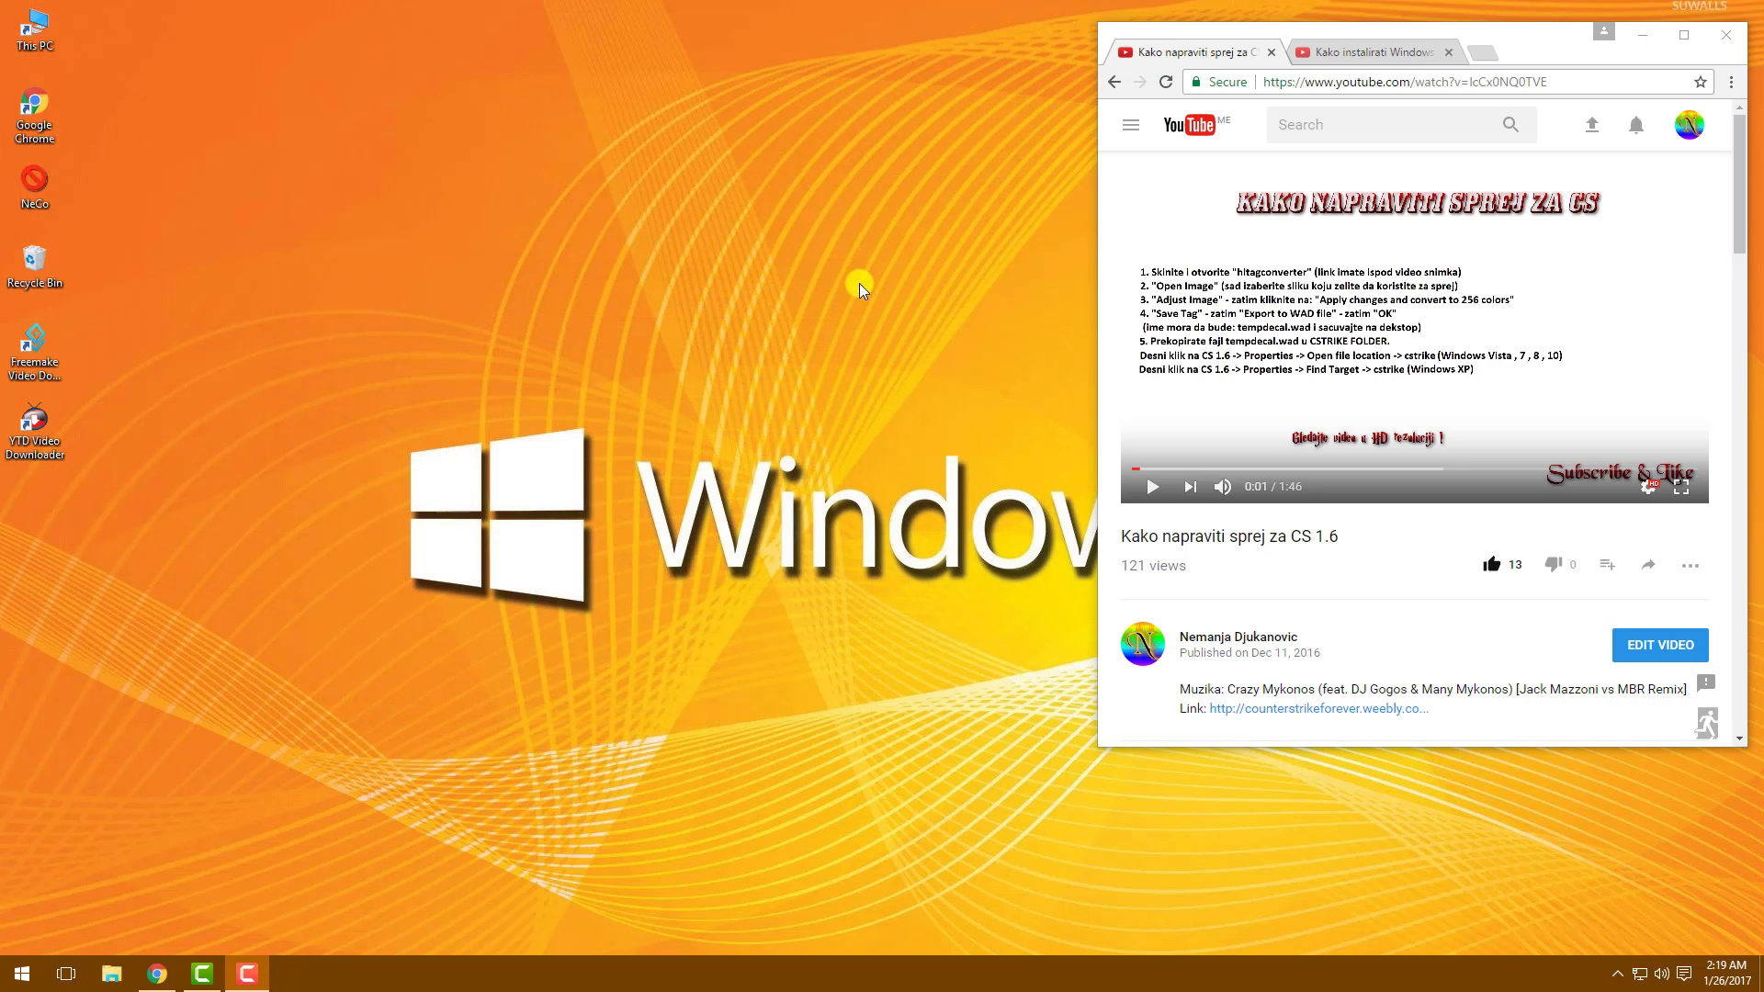
pyautogui.click(1720, 38)
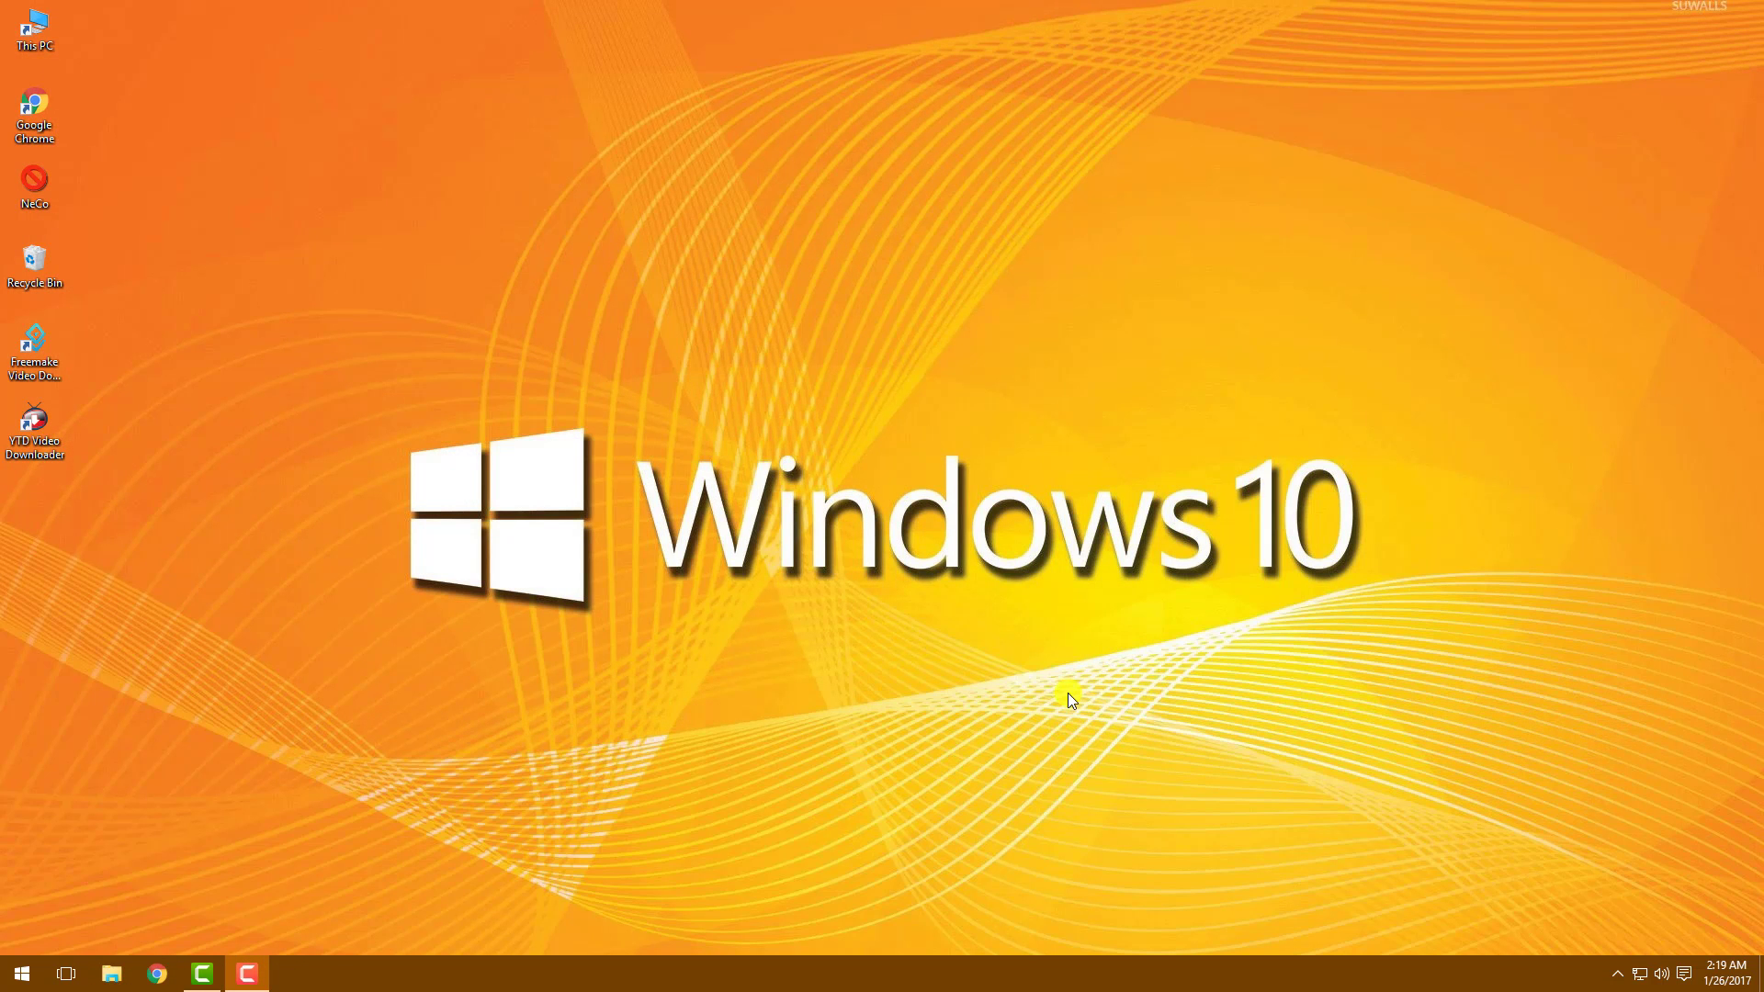